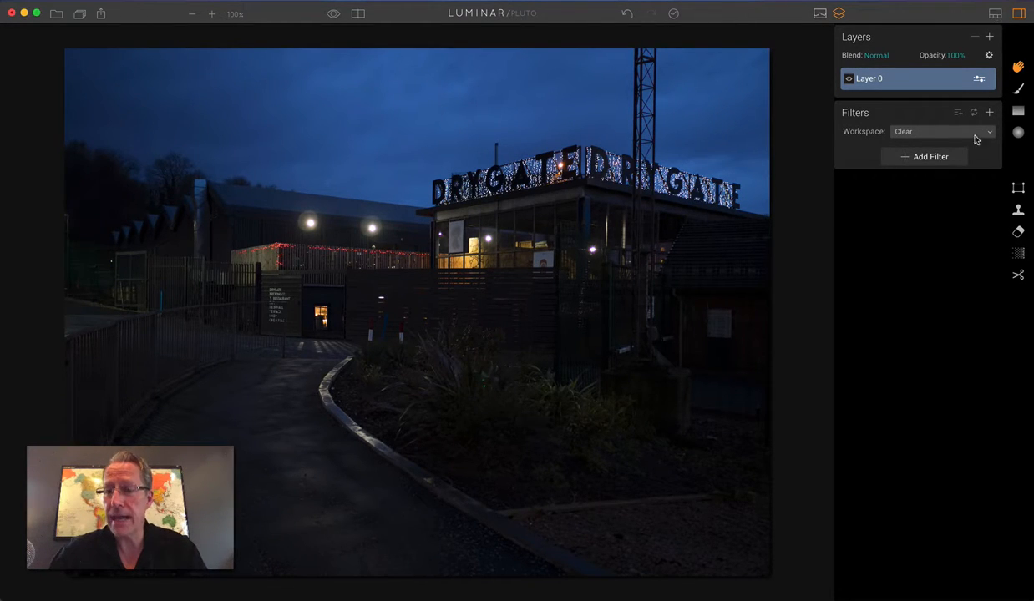
Apply the Lovely Day for a Stroll preset to the photo and compare the result with the original
{"action": "left_click", "coordinate": [994, 15]}
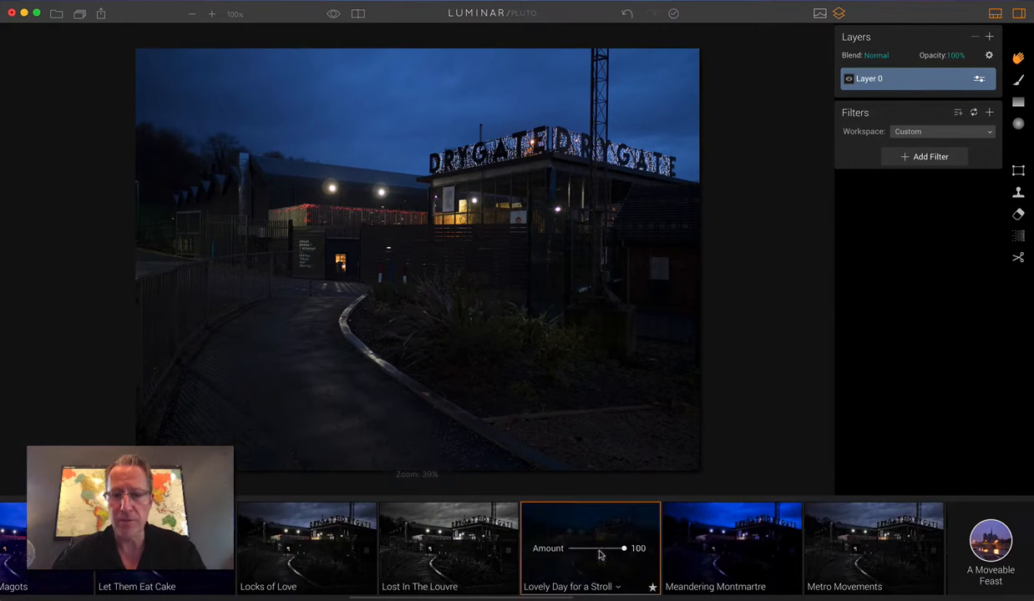
{"action": "left_click", "coordinate": [601, 547]}
{"action": "left_click", "coordinate": [995, 14]}
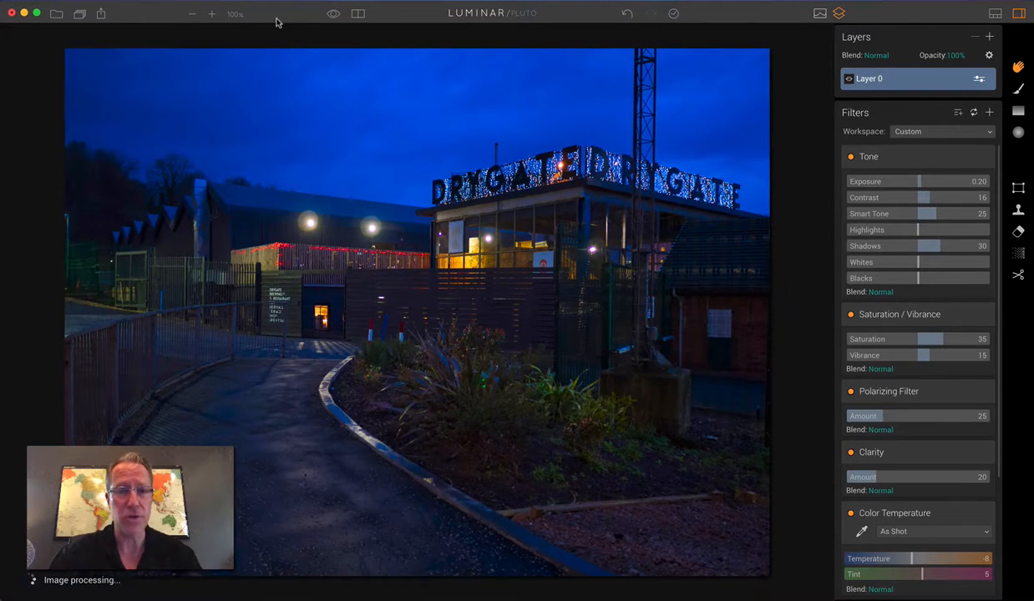
{"action": "left_click", "coordinate": [357, 14]}
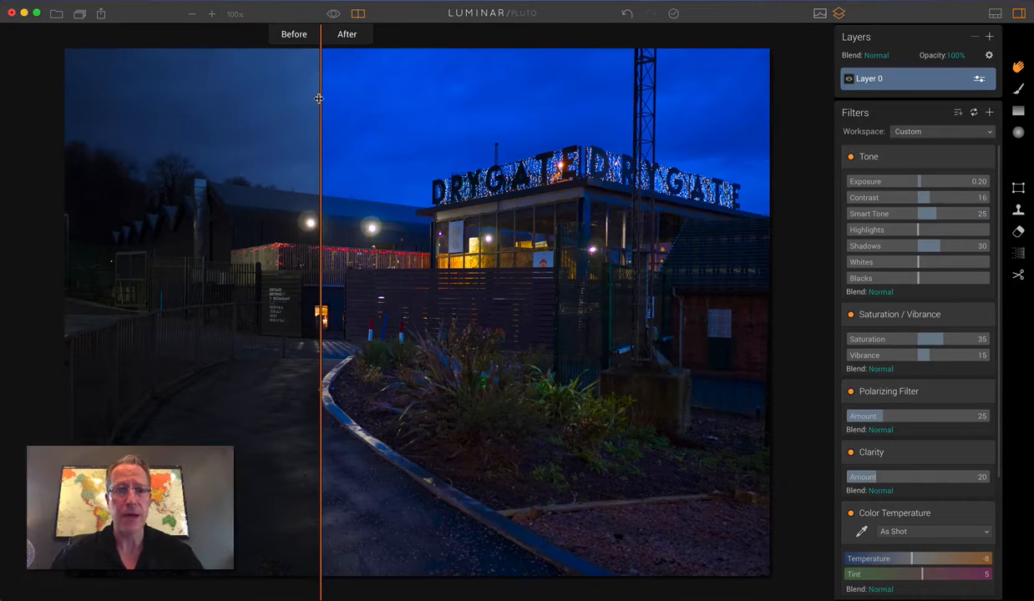
{"action": "left_click_drag", "start_coordinate": [318, 98], "coordinate": [344, 163]}
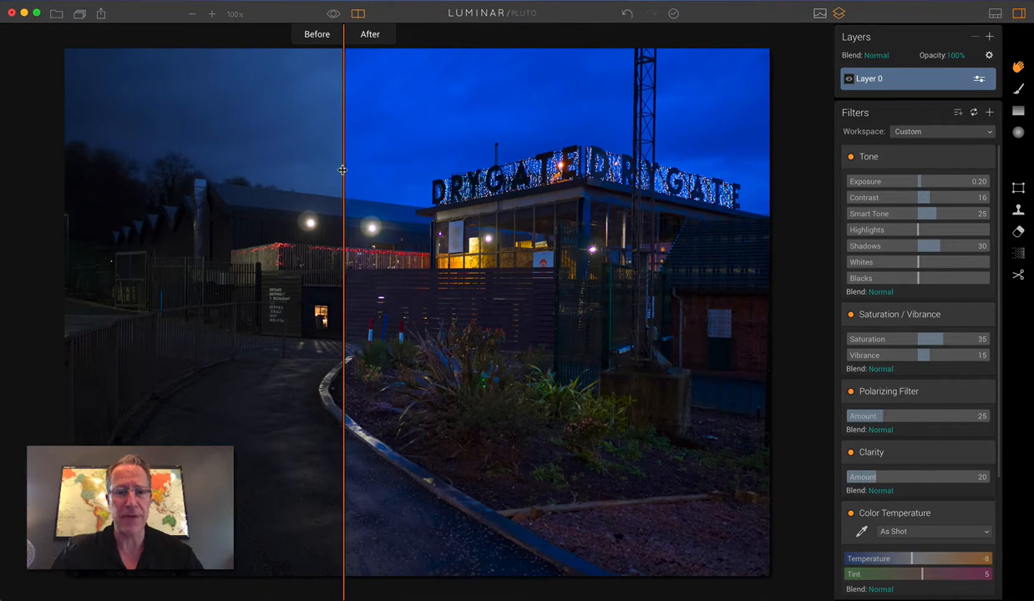
{"action": "left_click", "coordinate": [358, 13]}
{"action": "scroll", "coordinate": [896, 344], "scroll_direction": "down", "scroll_amount": 5}
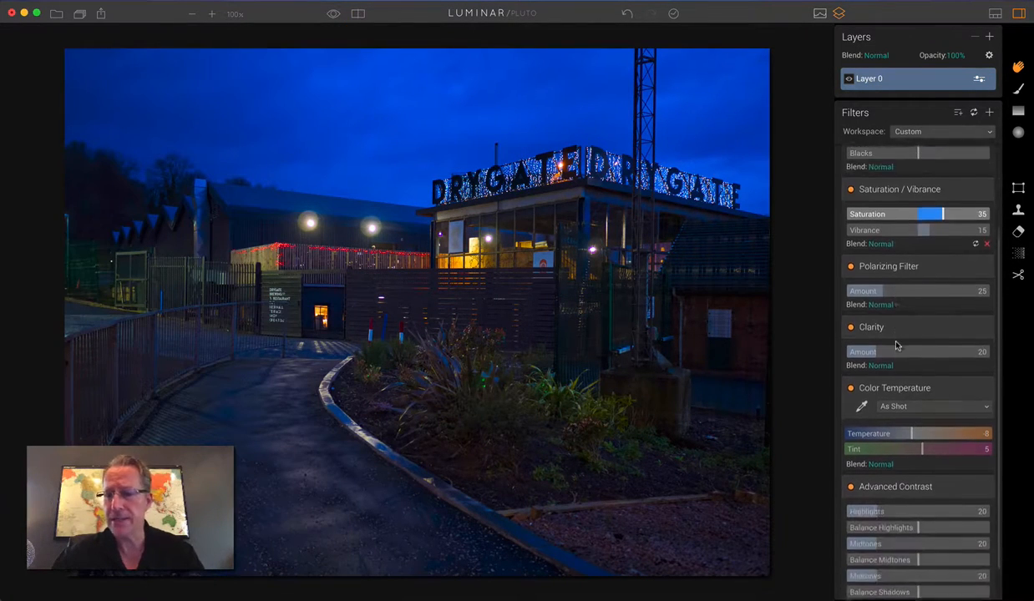
{"action": "scroll", "coordinate": [895, 344], "scroll_direction": "up", "scroll_amount": 3}
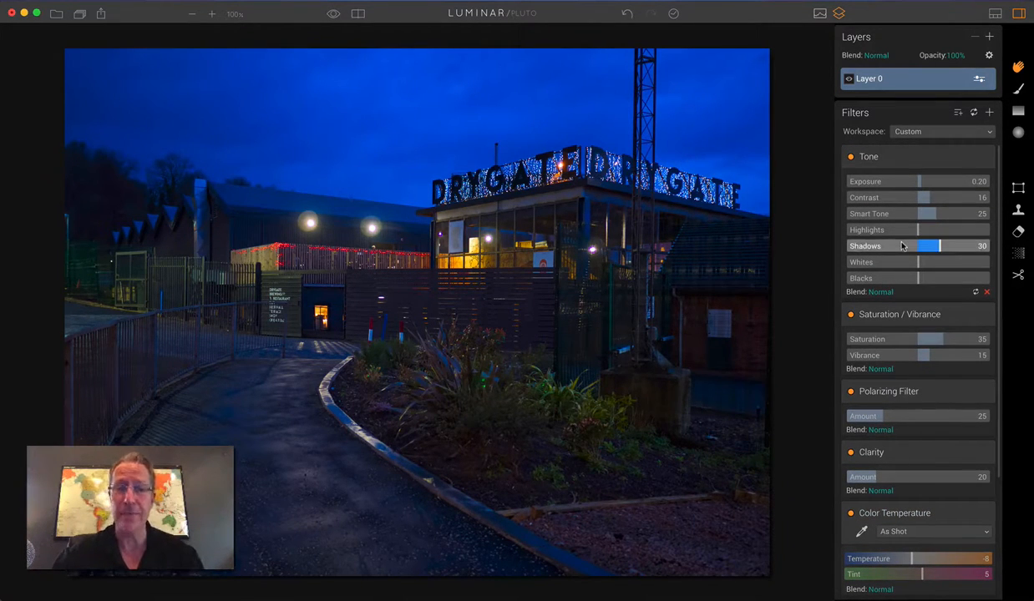
Add a new adjustment layer and give it Clarity, Color Temperature and Curves filters
{"action": "left_click", "coordinate": [990, 38]}
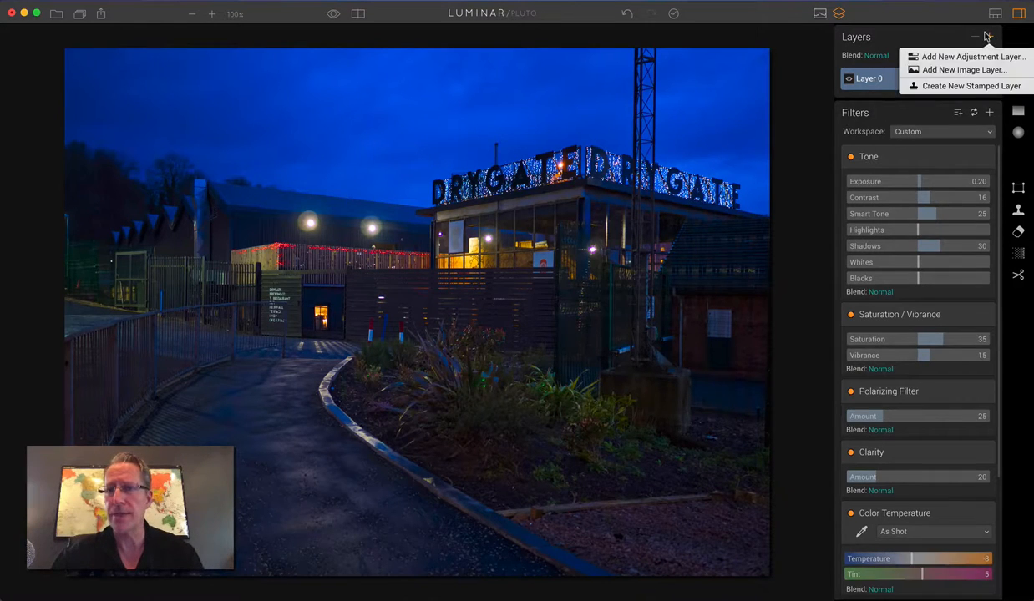
{"action": "left_click", "coordinate": [957, 56]}
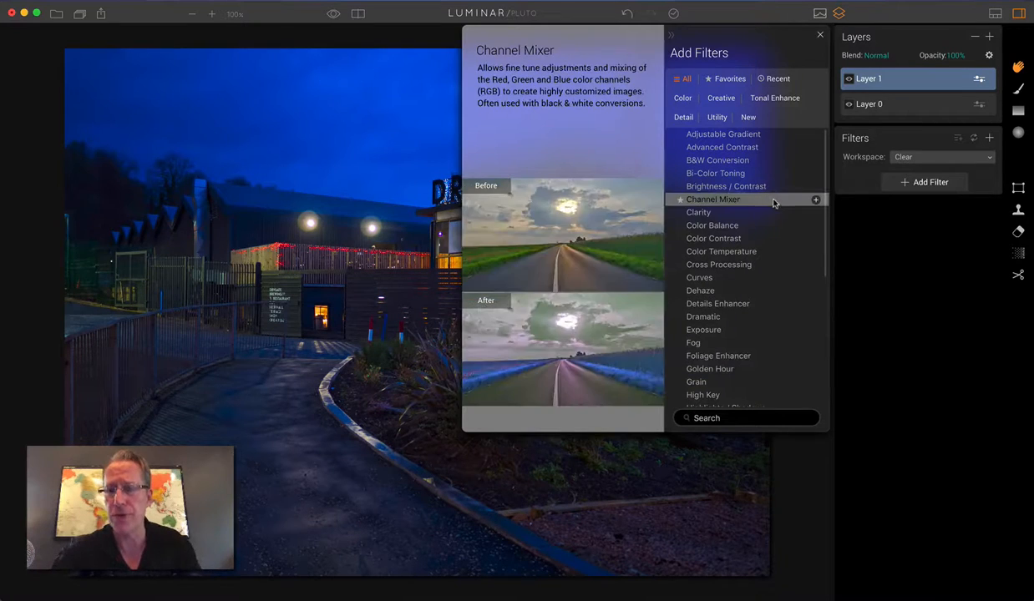
{"action": "left_click", "coordinate": [814, 214]}
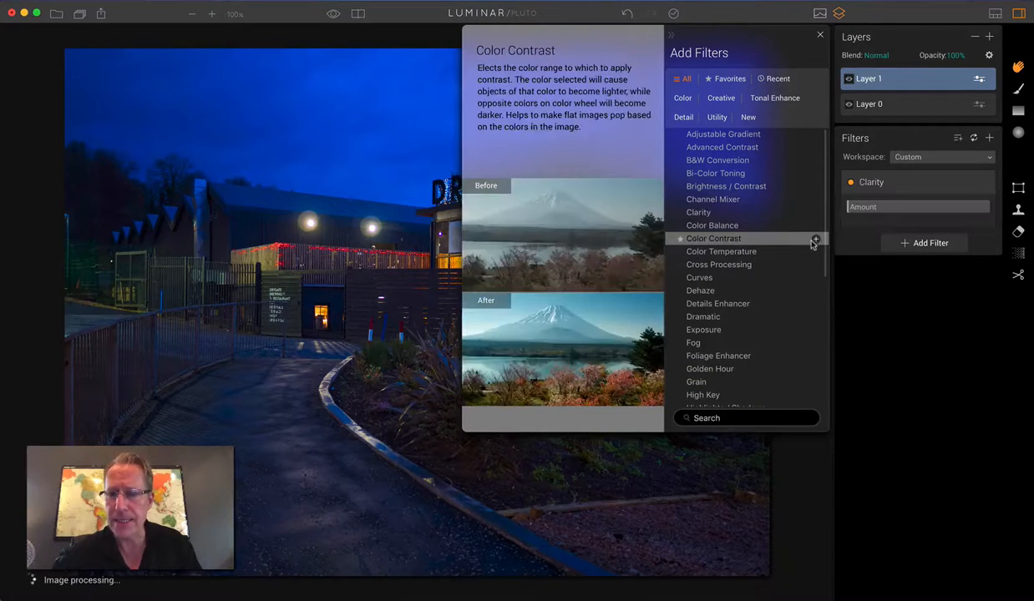
{"action": "left_click", "coordinate": [814, 253]}
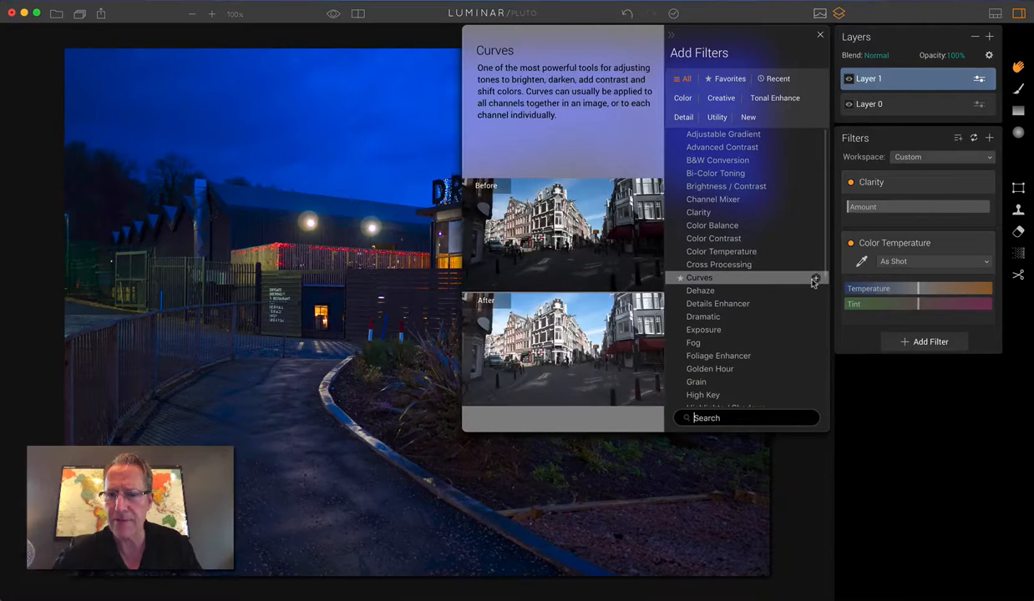
{"action": "left_click", "coordinate": [814, 279]}
Add Exposure, Golden Hour and Top & Bottom Lighting filters to the new adjustment layer
{"action": "scroll", "coordinate": [811, 328], "scroll_direction": "down", "scroll_amount": 2}
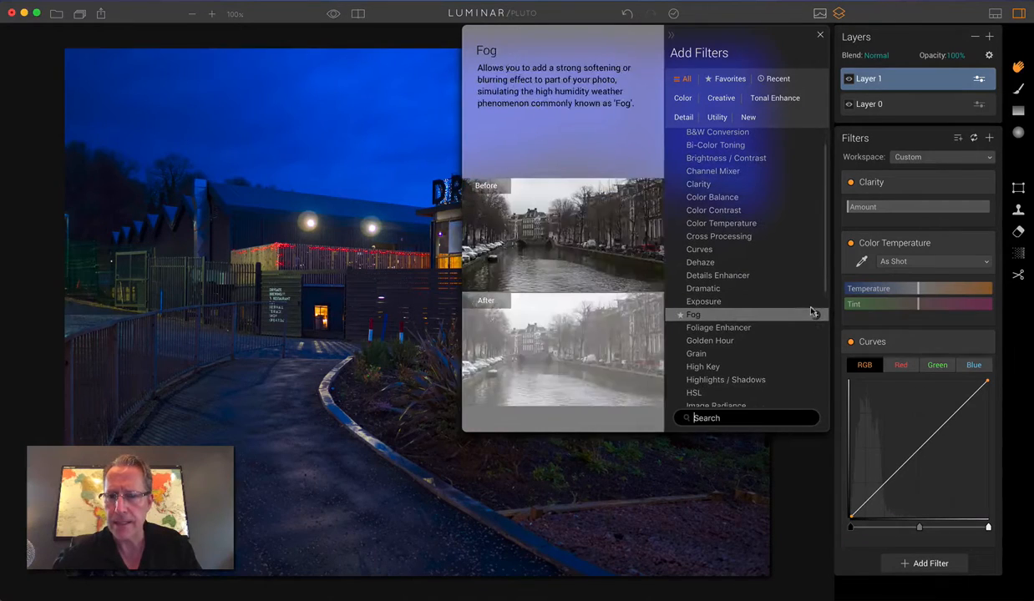
{"action": "left_click", "coordinate": [812, 302]}
{"action": "scroll", "coordinate": [806, 328], "scroll_direction": "down", "scroll_amount": 3}
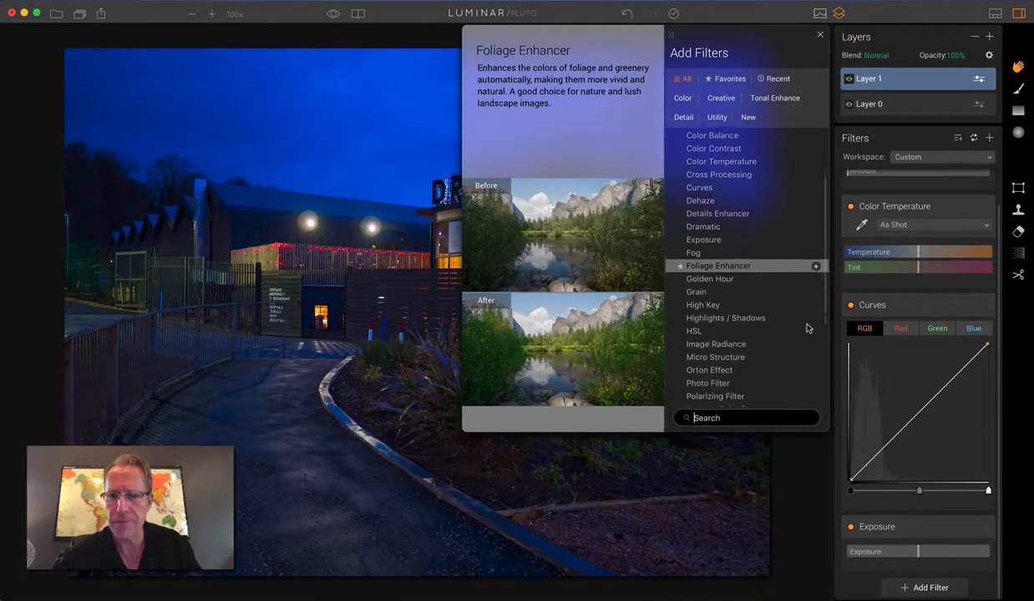
{"action": "left_click", "coordinate": [815, 271]}
{"action": "scroll", "coordinate": [814, 326], "scroll_direction": "down", "scroll_amount": 5}
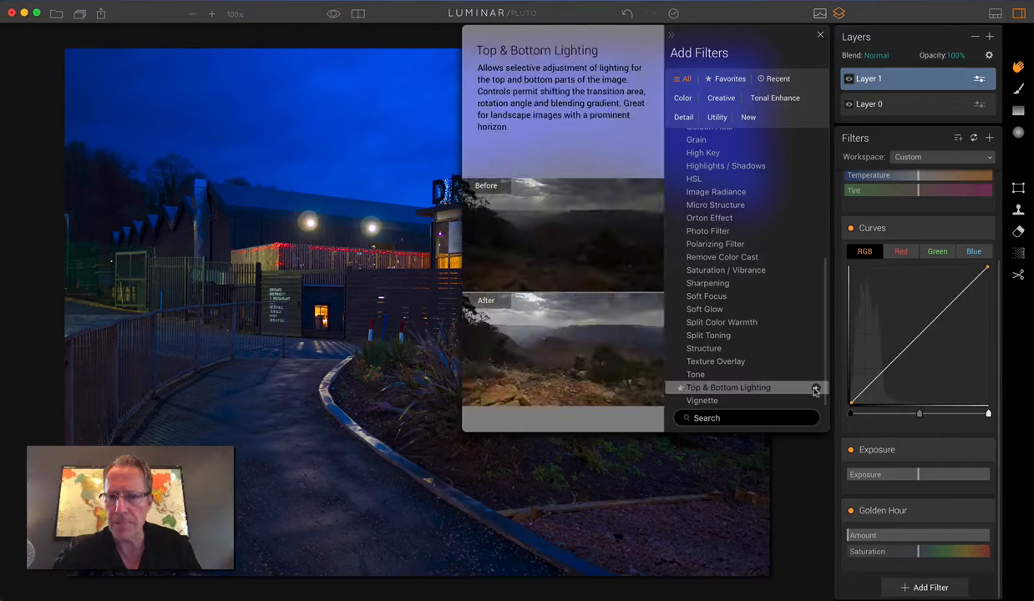
{"action": "left_click", "coordinate": [815, 389]}
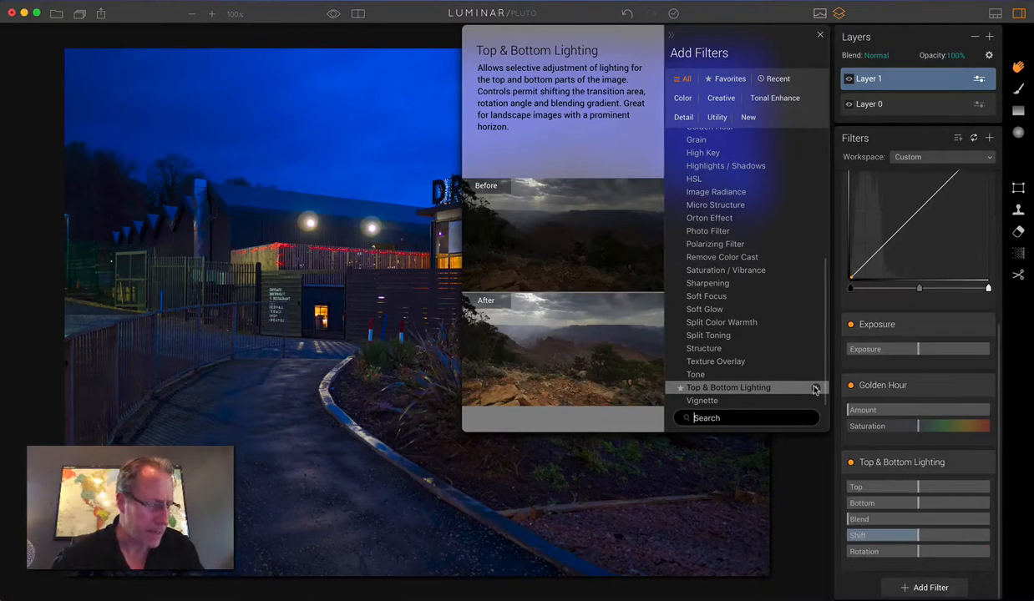
{"action": "left_click", "coordinate": [814, 39]}
Set the layer's Clarity amount to 25 and its Color Temperature to temperature 11 and tint 13
{"action": "scroll", "coordinate": [911, 233], "scroll_direction": "up", "scroll_amount": 10}
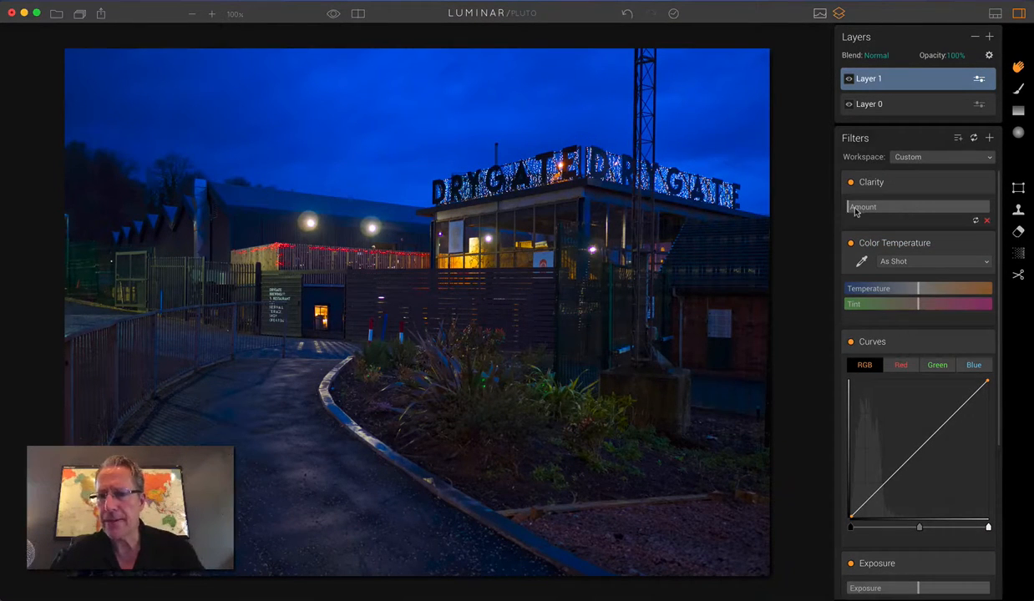
{"action": "left_click_drag", "start_coordinate": [852, 207], "coordinate": [876, 208]}
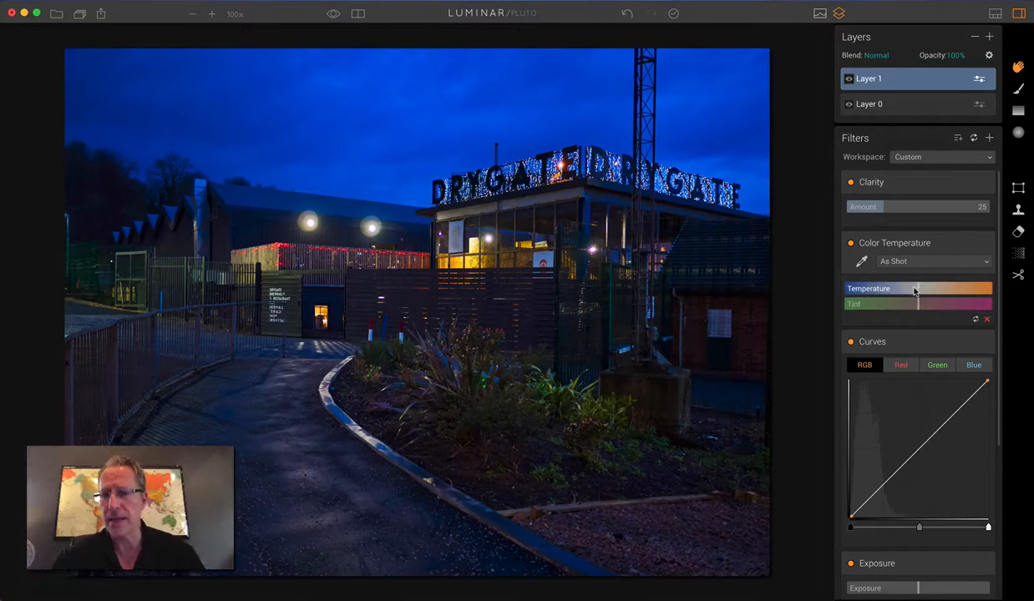
{"action": "left_click_drag", "start_coordinate": [914, 290], "coordinate": [919, 289]}
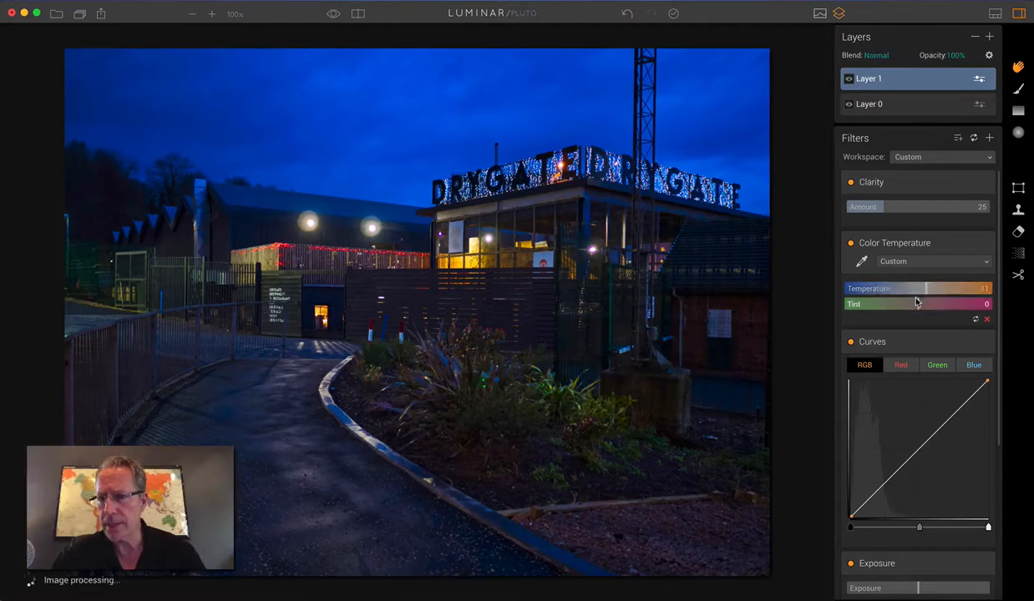
{"action": "left_click_drag", "start_coordinate": [917, 302], "coordinate": [926, 303]}
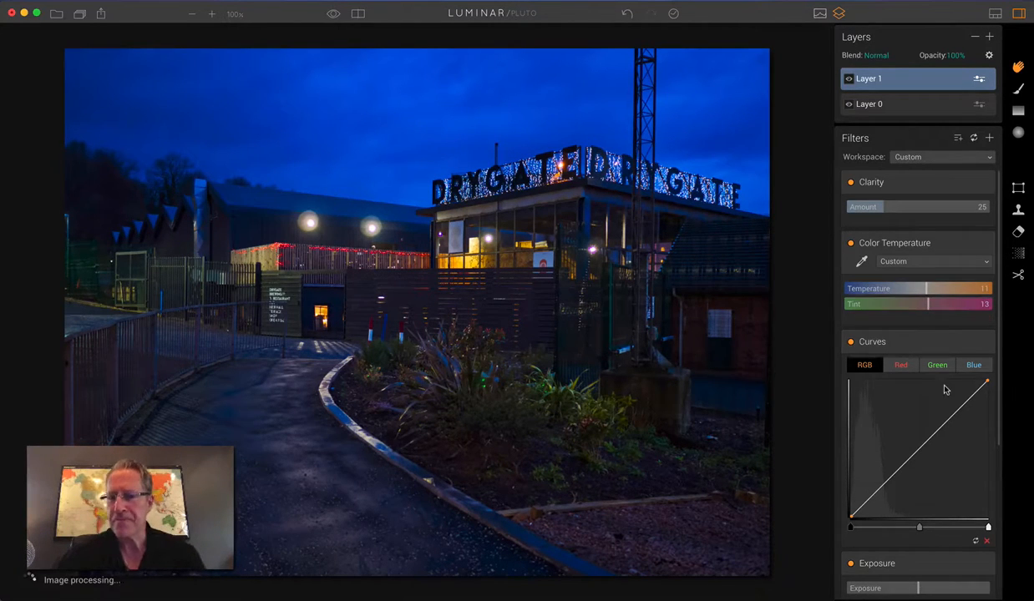
Brighten the overall RGB curve, raise the red curve slightly and lower the highlight ends of the green and blue curves
{"action": "scroll", "coordinate": [944, 387], "scroll_direction": "down", "scroll_amount": 3}
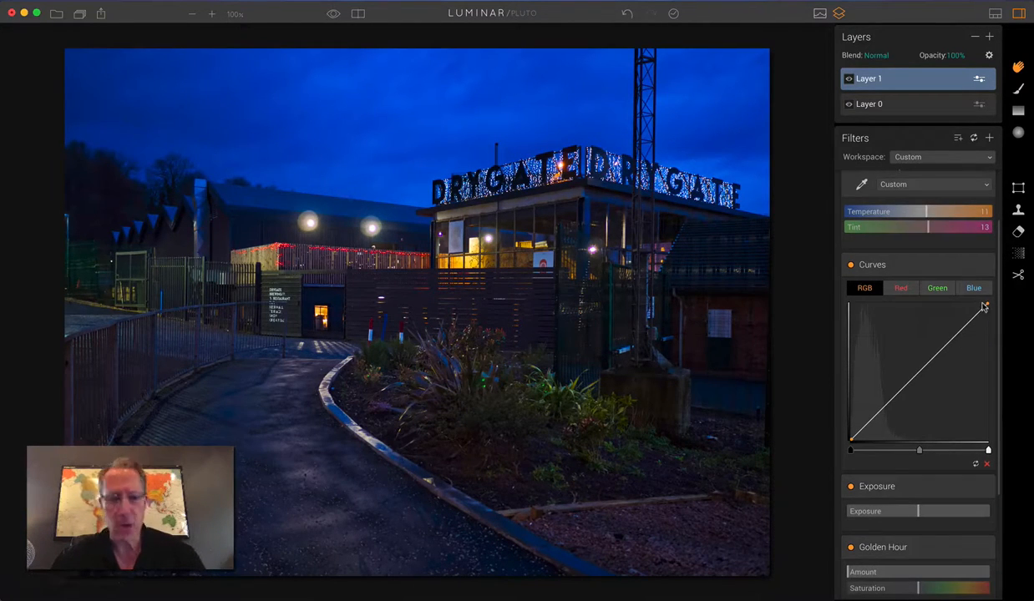
{"action": "mouse_move", "coordinate": [983, 307]}
{"action": "left_mouse_down"}
{"action": "mouse_move", "coordinate": [962, 305]}
{"action": "mouse_move", "coordinate": [986, 309]}
{"action": "mouse_move", "coordinate": [983, 325]}
{"action": "left_mouse_up"}
{"action": "left_click", "coordinate": [896, 287]}
{"action": "left_click", "coordinate": [939, 288]}
{"action": "left_click", "coordinate": [974, 287]}
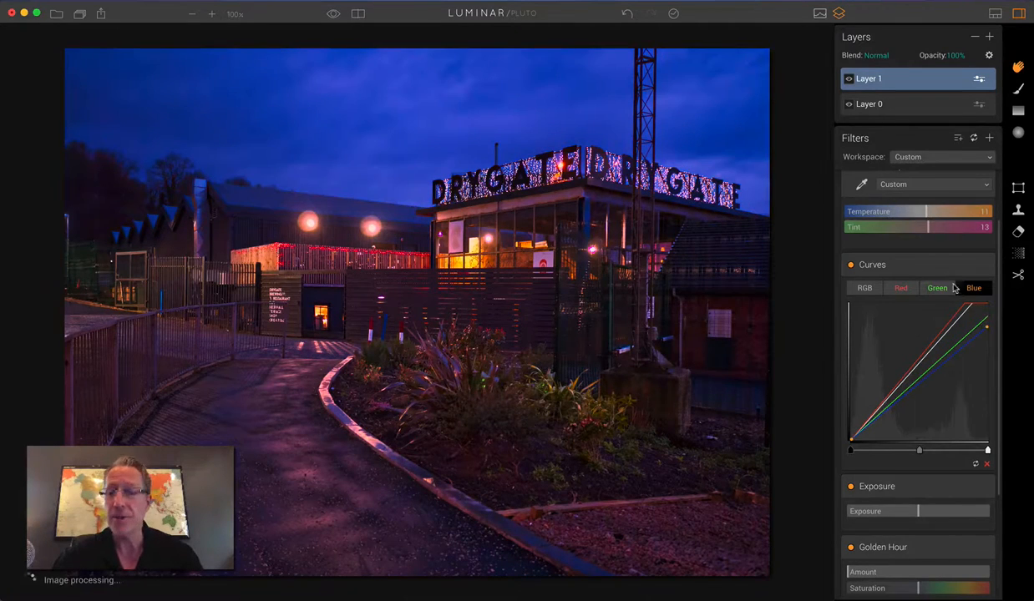
{"action": "left_click", "coordinate": [901, 287]}
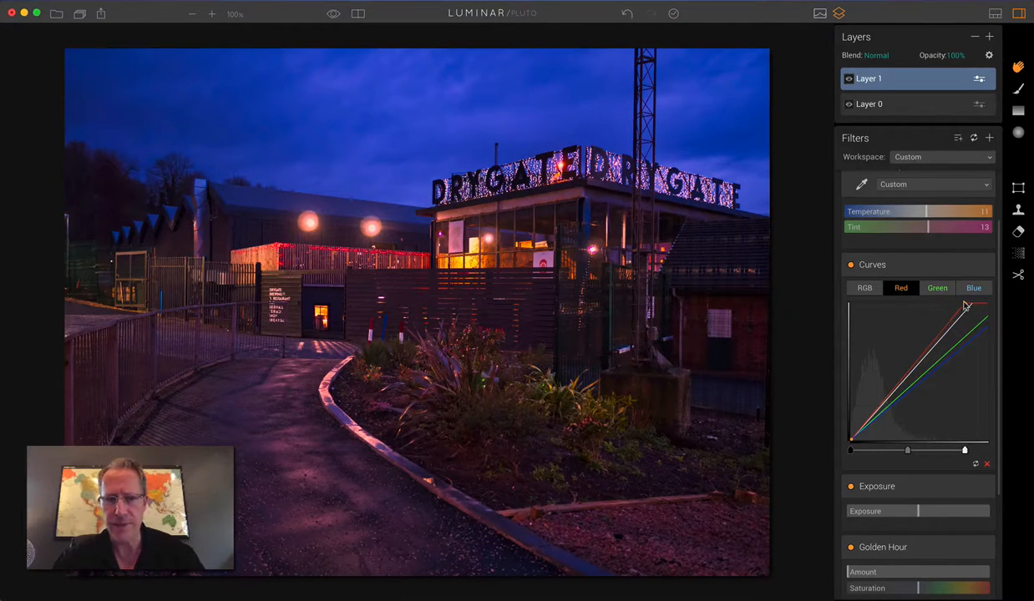
{"action": "left_click_drag", "start_coordinate": [965, 306], "coordinate": [971, 303]}
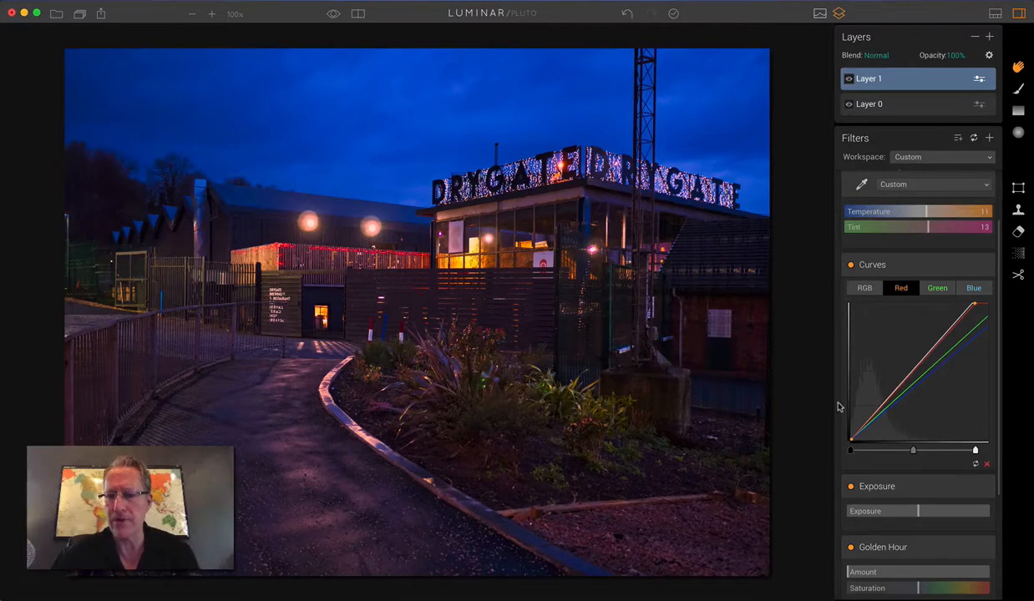
Set Golden Hour to amount 27 and saturation 13, and Top & Bottom Lighting to bottom 19 and shift 39
{"action": "scroll", "coordinate": [839, 406], "scroll_direction": "down", "scroll_amount": 5}
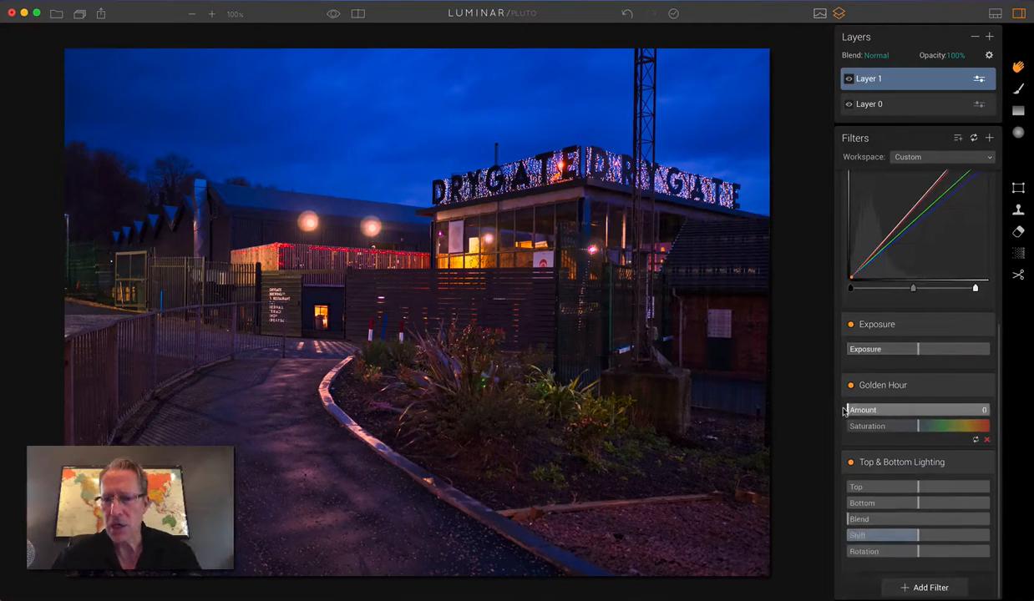
{"action": "left_click_drag", "start_coordinate": [846, 410], "coordinate": [926, 429]}
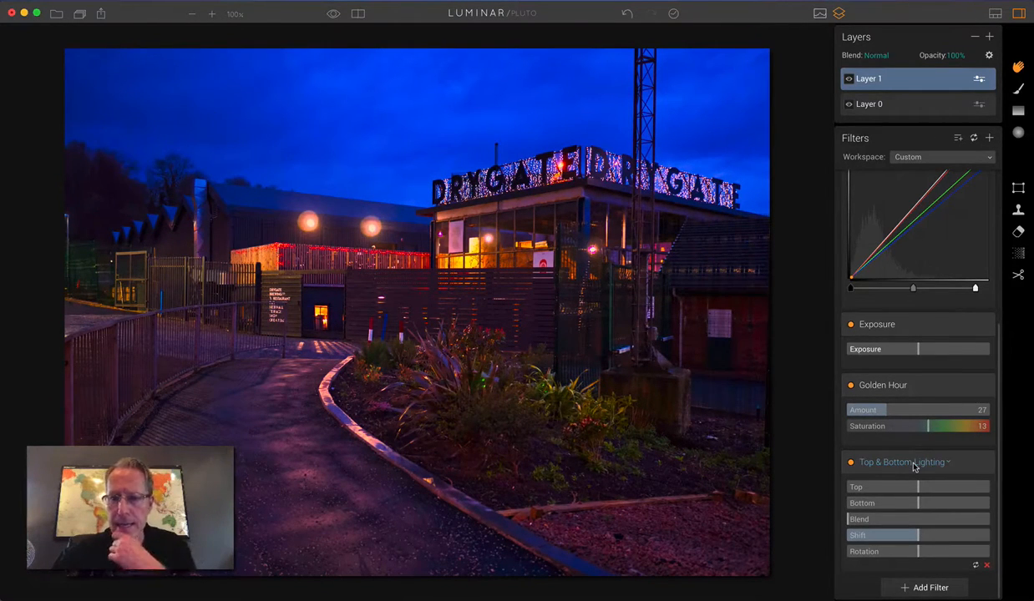
{"action": "left_click_drag", "start_coordinate": [922, 505], "coordinate": [927, 504]}
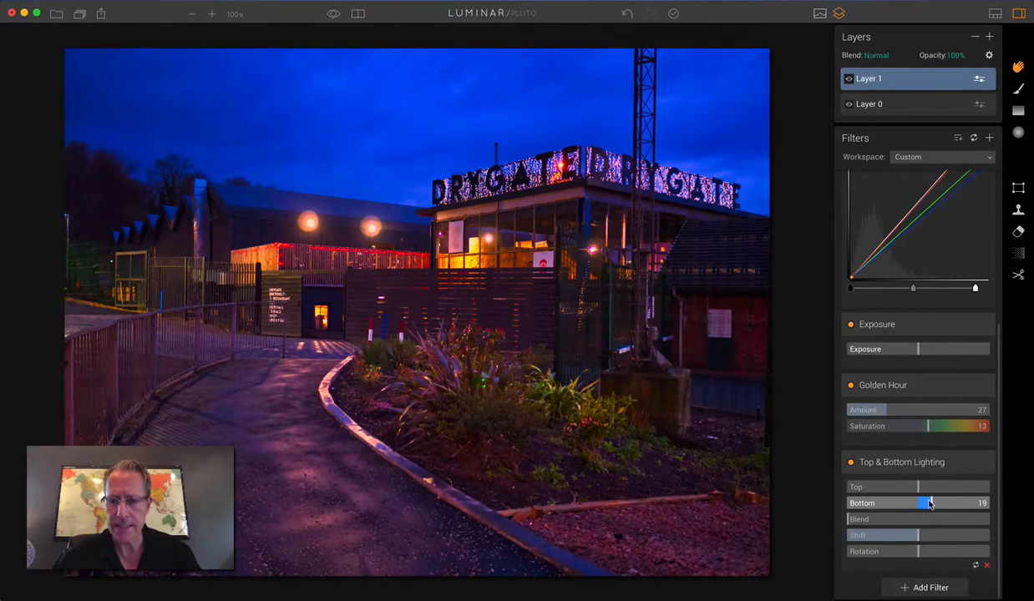
{"action": "left_click_drag", "start_coordinate": [918, 535], "coordinate": [901, 540]}
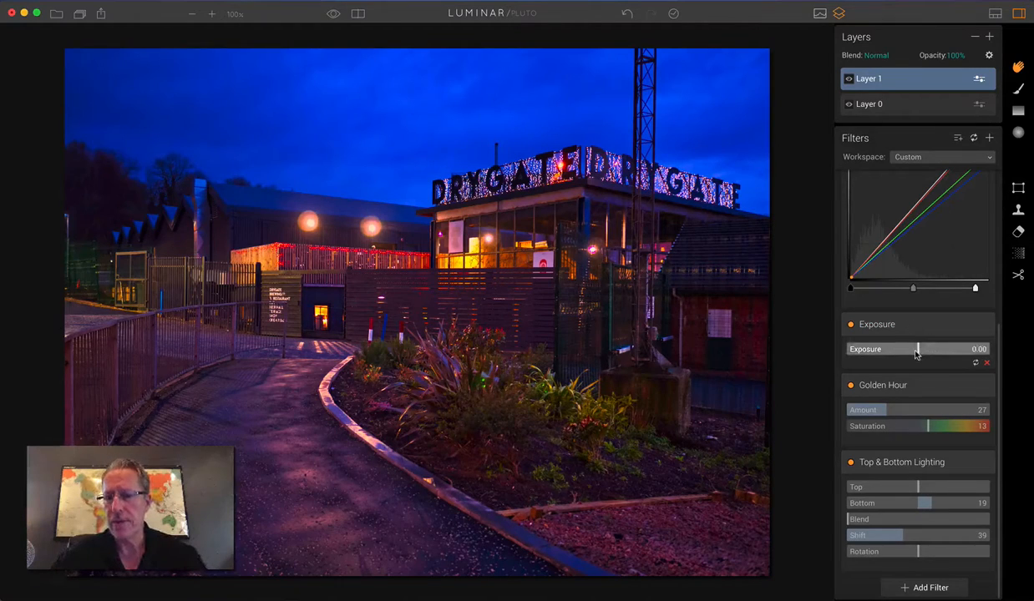
Lower the Exposure filter to -2.01 and restrict it to the upper part of the photo with a gradient mask
{"action": "left_click_drag", "start_coordinate": [916, 354], "coordinate": [894, 354]}
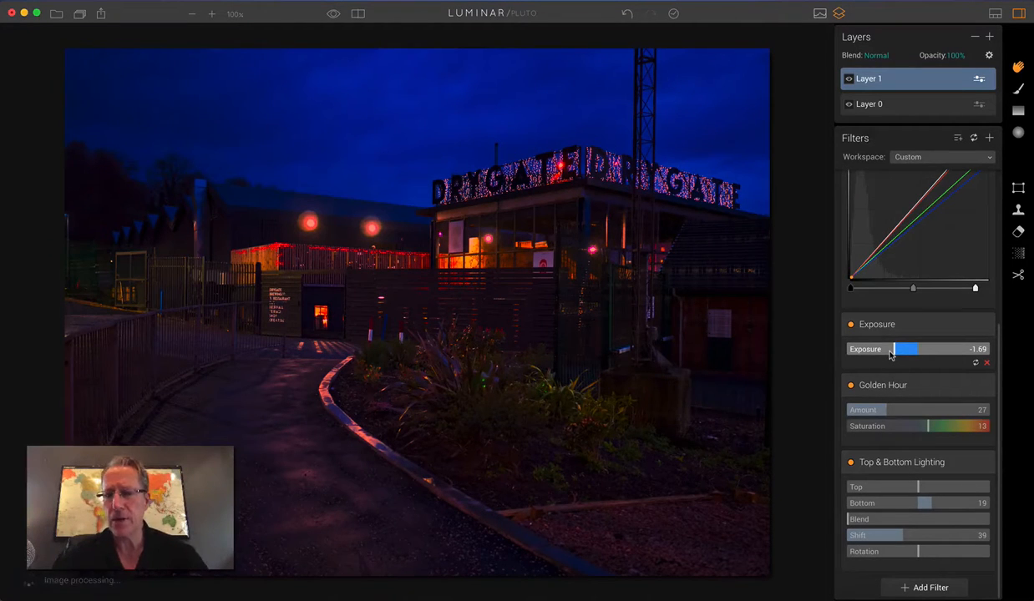
{"action": "left_click_drag", "start_coordinate": [890, 354], "coordinate": [889, 354]}
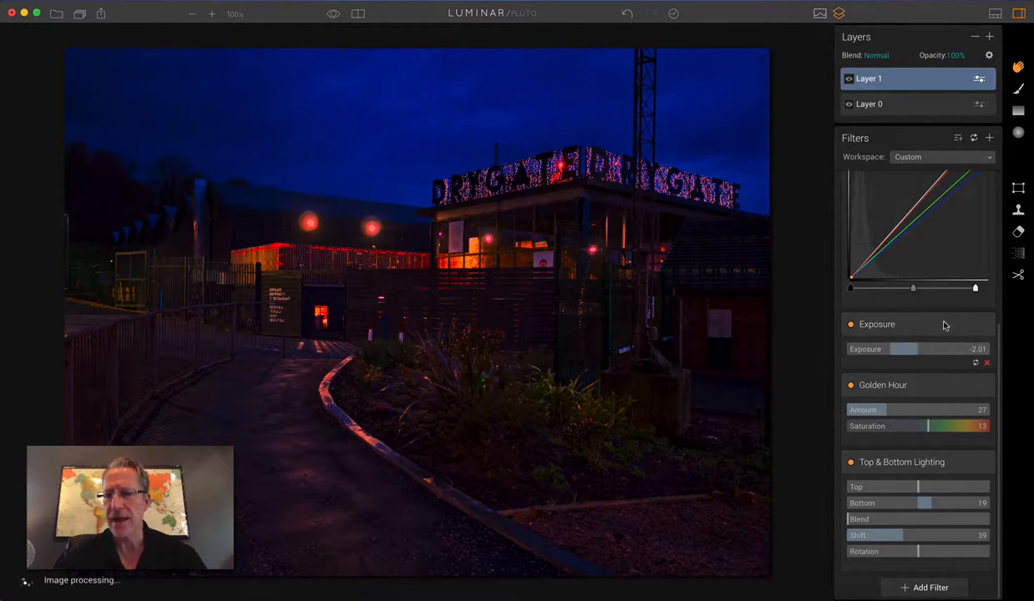
{"action": "left_click", "coordinate": [1018, 111]}
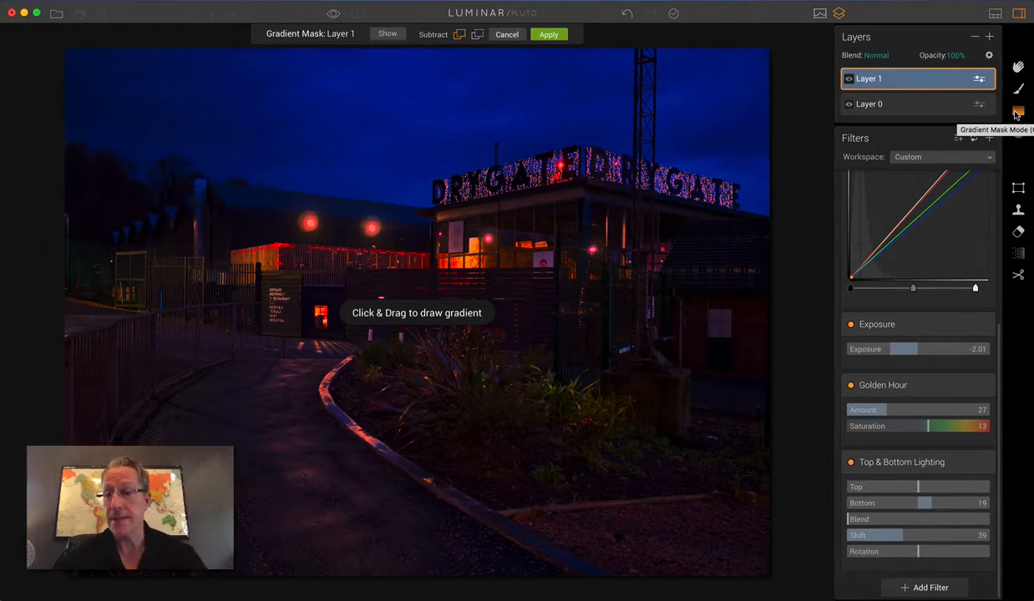
{"action": "left_click", "coordinate": [928, 326]}
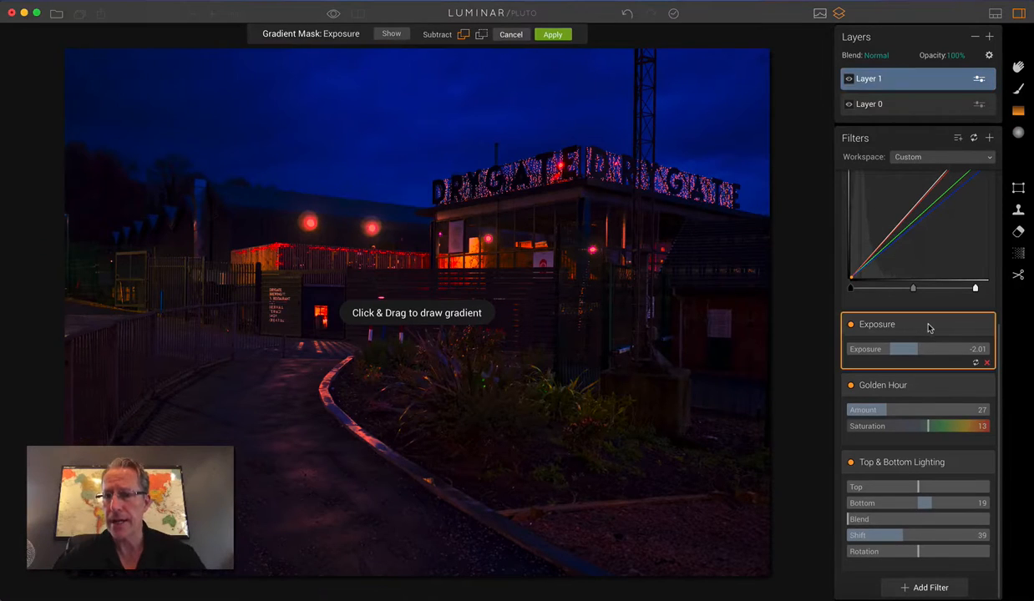
{"action": "left_click_drag", "start_coordinate": [443, 96], "coordinate": [442, 250]}
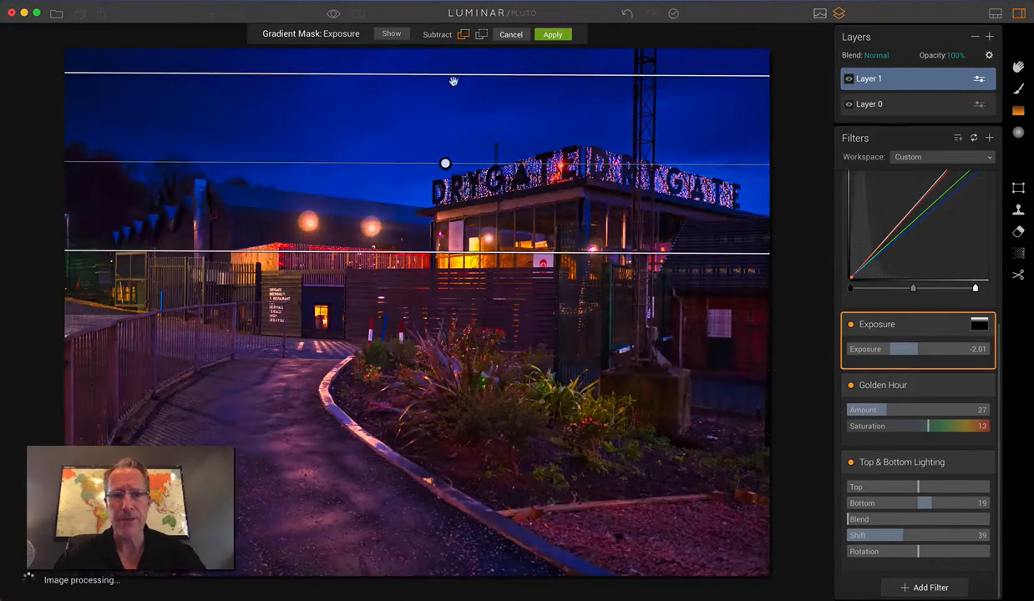
Narrow the gradient mask's transition around the building's roofline and set the masked Exposure to -2.01
{"action": "left_click_drag", "start_coordinate": [452, 81], "coordinate": [455, 148]}
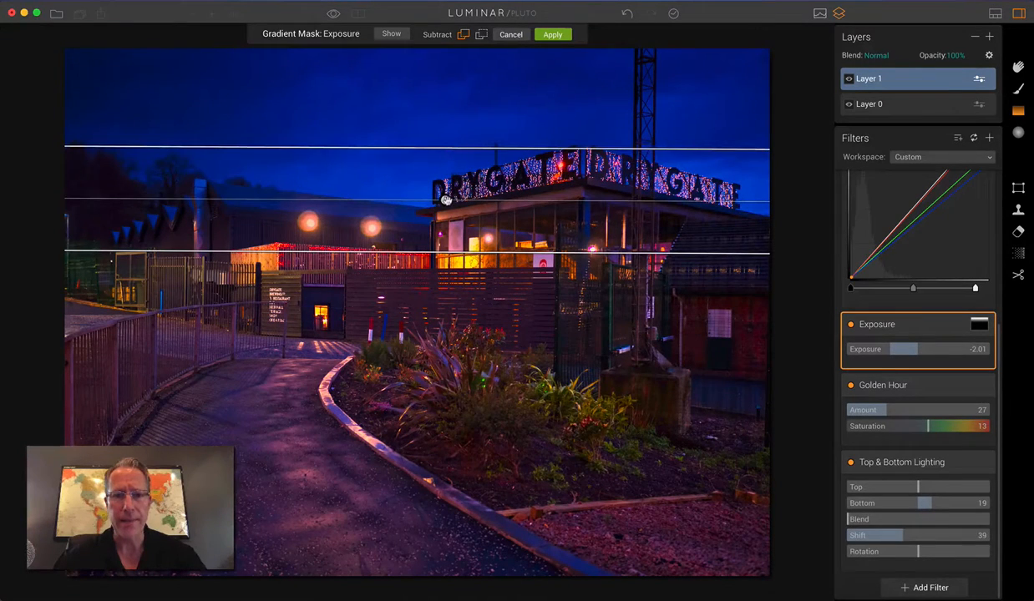
{"action": "left_click_drag", "start_coordinate": [446, 203], "coordinate": [445, 212]}
{"action": "left_click_drag", "start_coordinate": [450, 159], "coordinate": [451, 181]}
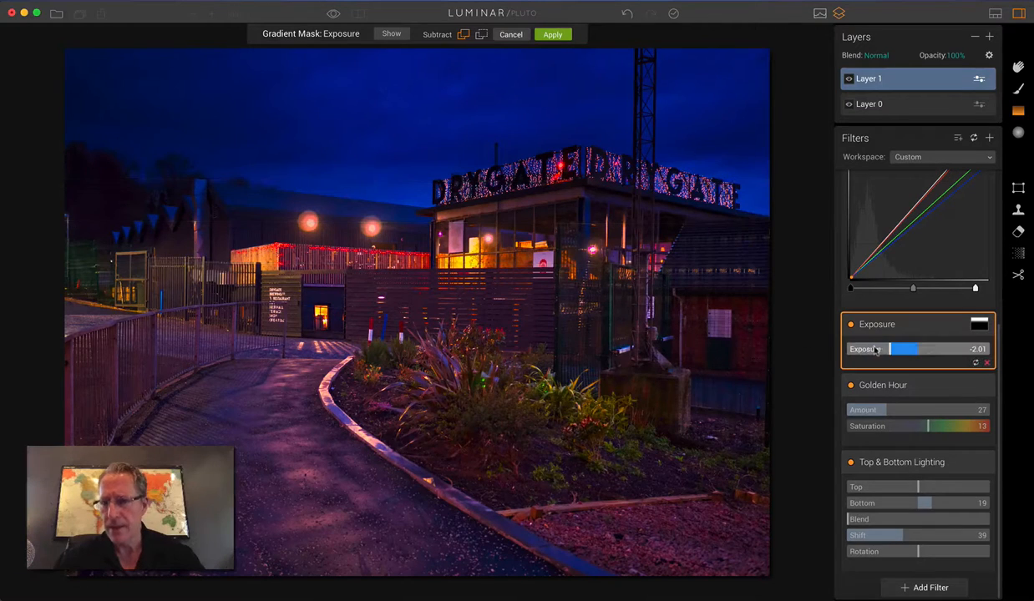
{"action": "left_click_drag", "start_coordinate": [889, 351], "coordinate": [886, 351]}
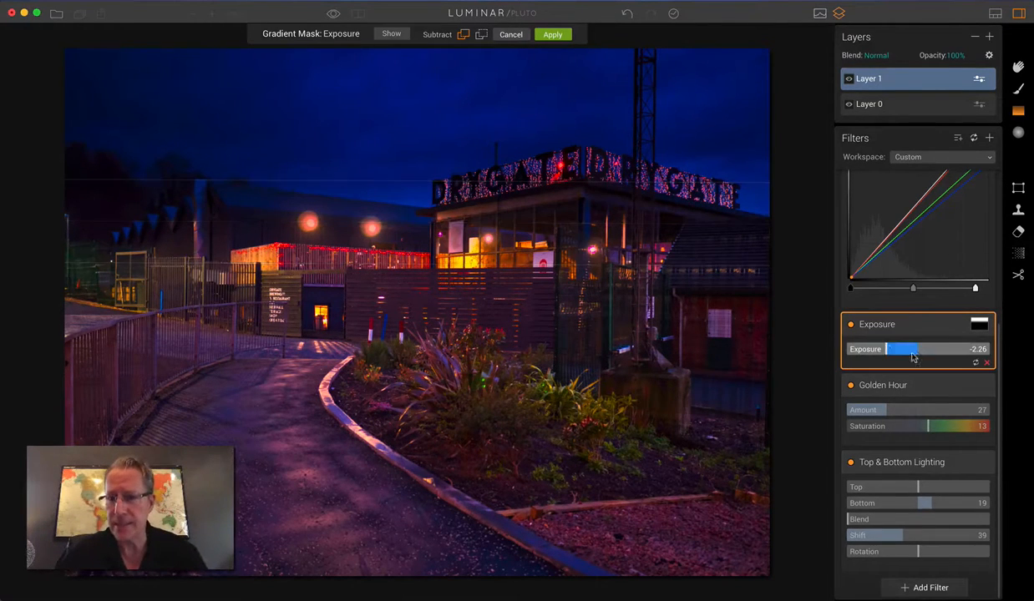
{"action": "left_click_drag", "start_coordinate": [884, 349], "coordinate": [887, 349]}
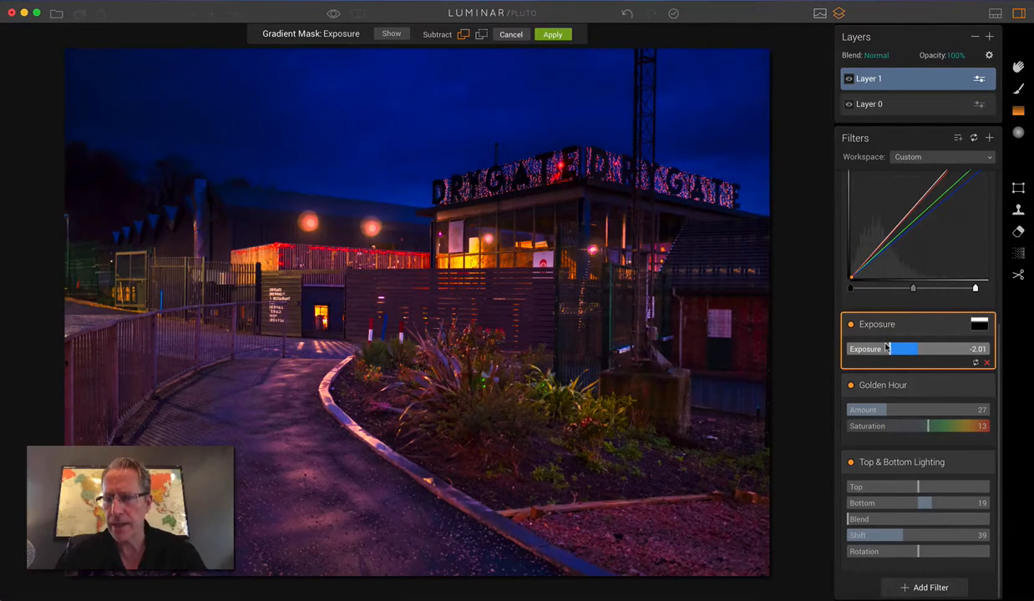
Set the Top & Bottom Lighting filter's Bottom value to 13 and apply the Exposure filter's gradient mask
{"action": "left_click_drag", "start_coordinate": [930, 502], "coordinate": [921, 502]}
{"action": "left_click", "coordinate": [516, 34]}
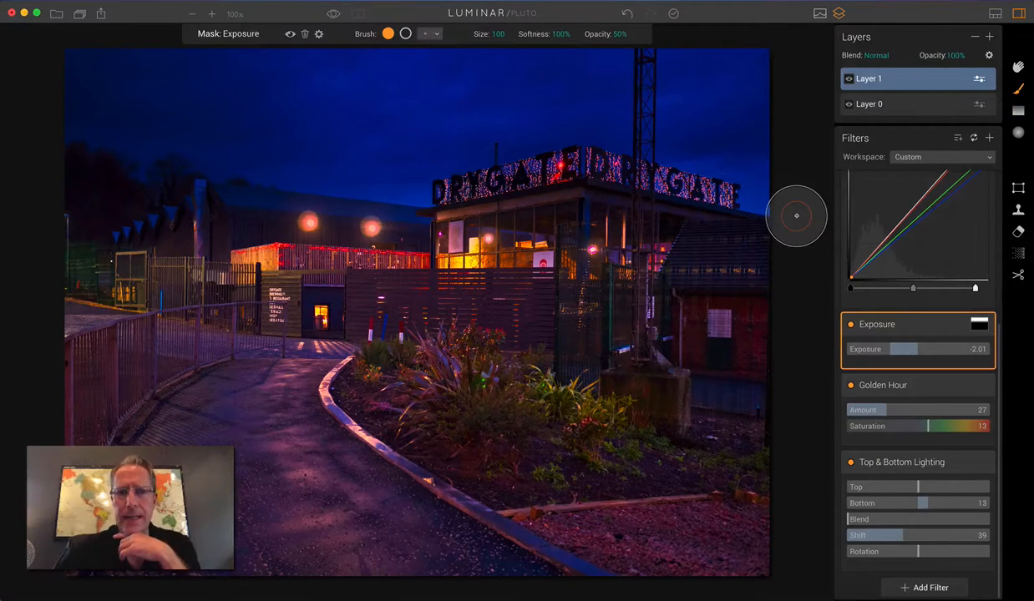
{"action": "left_click", "coordinate": [979, 73]}
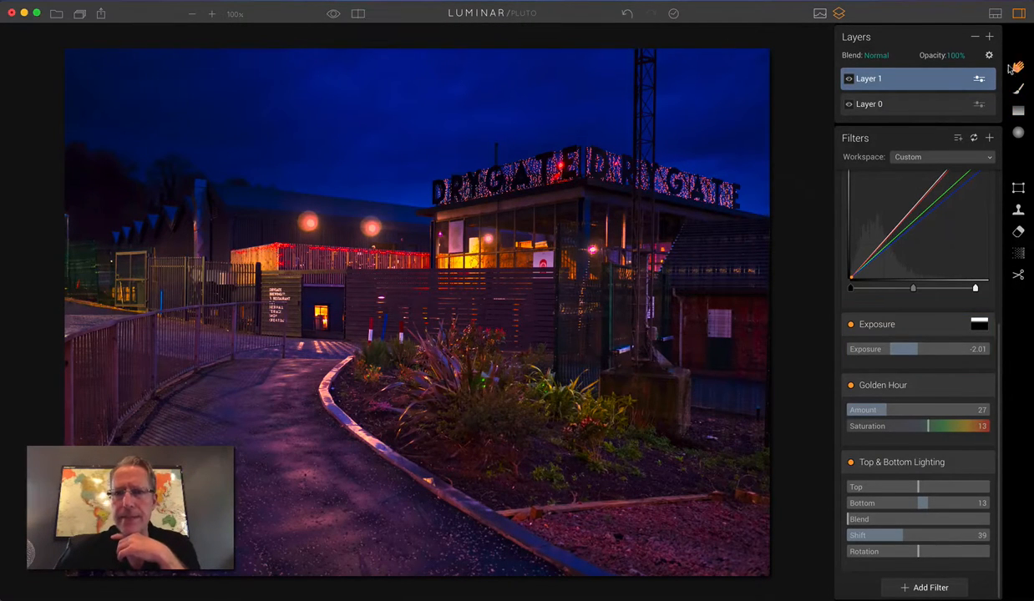
Compare the edited photo with the original in the split before/after view
{"action": "left_click", "coordinate": [359, 15]}
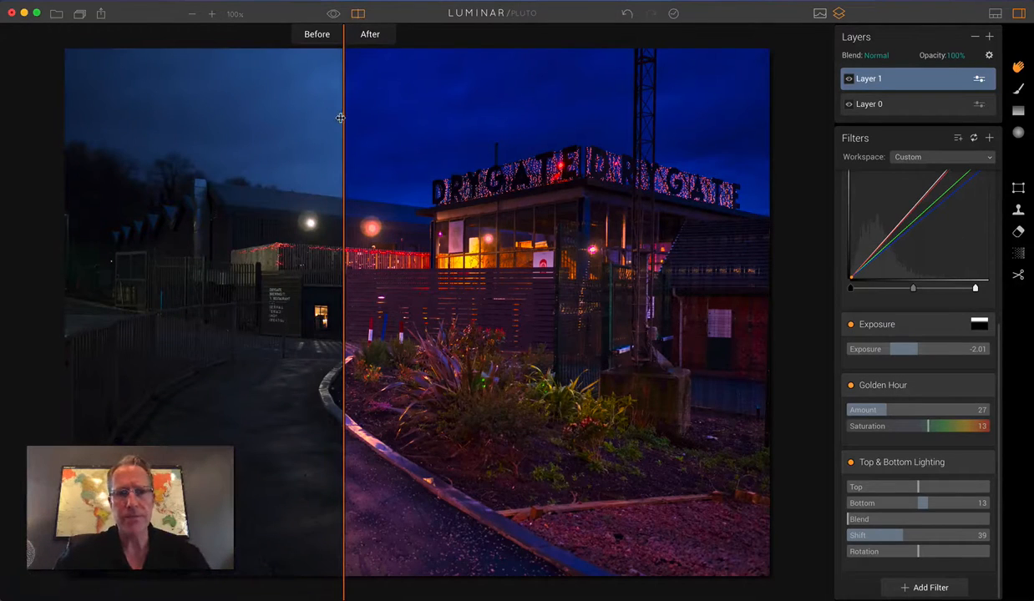
{"action": "left_click_drag", "start_coordinate": [340, 118], "coordinate": [452, 167]}
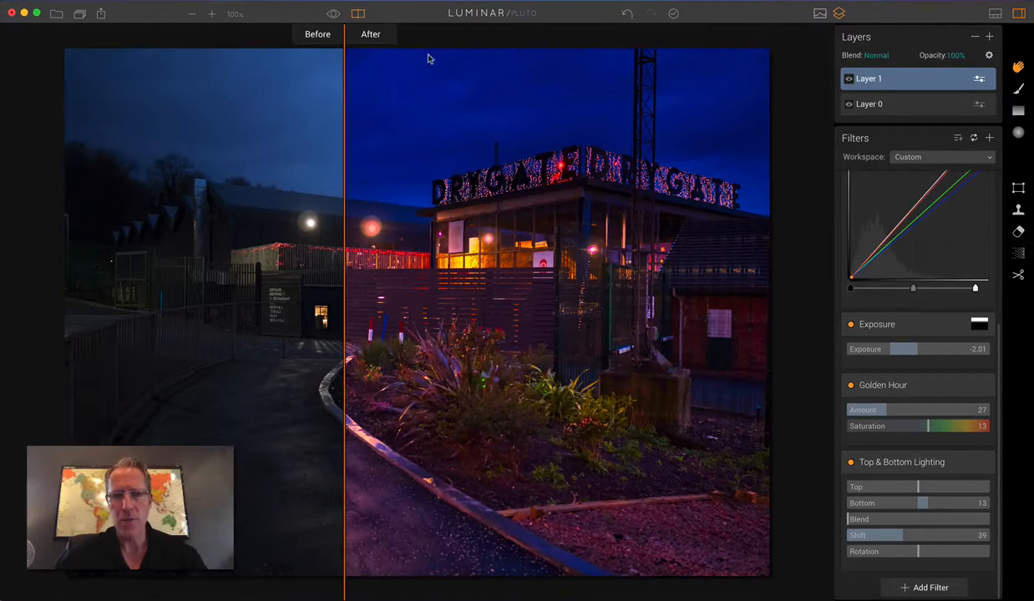
{"action": "left_click", "coordinate": [356, 14]}
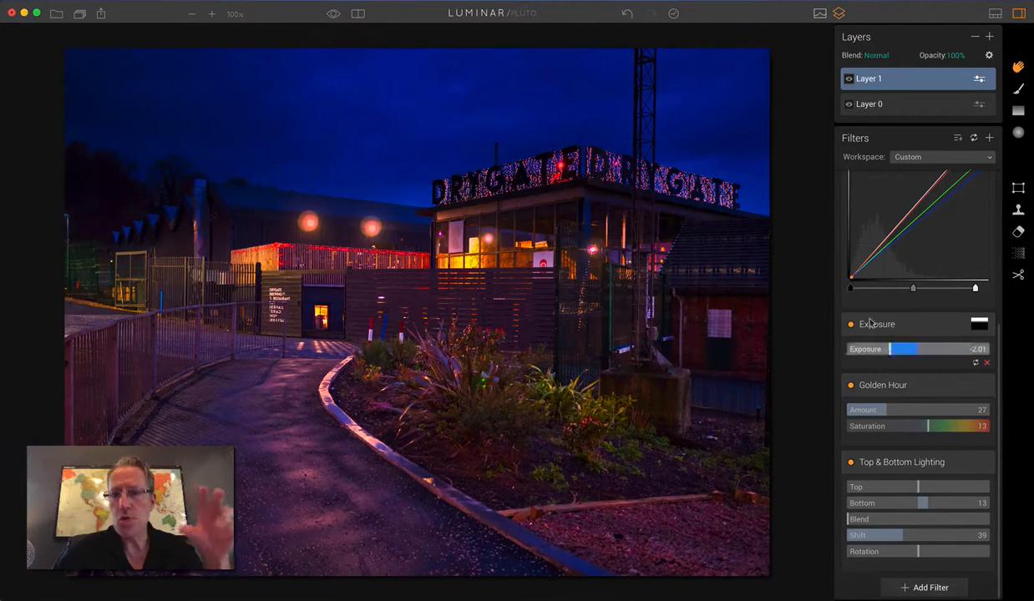
Add a new adjustment layer above Layer 1 and put an HSL filter on it
{"action": "scroll", "coordinate": [899, 452], "scroll_direction": "up", "scroll_amount": 5}
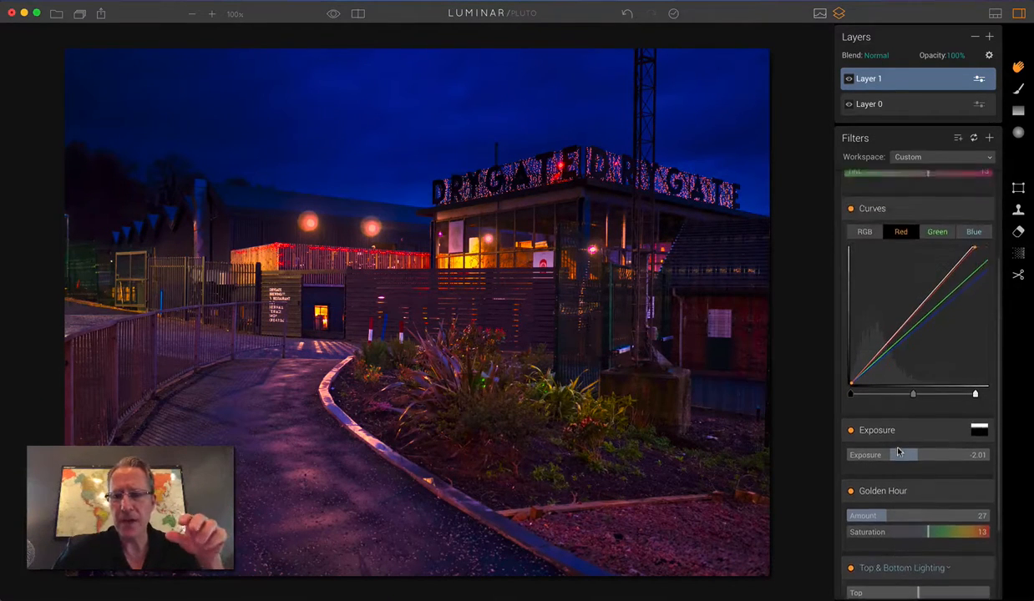
{"action": "left_click", "coordinate": [989, 36]}
{"action": "left_click", "coordinate": [968, 56]}
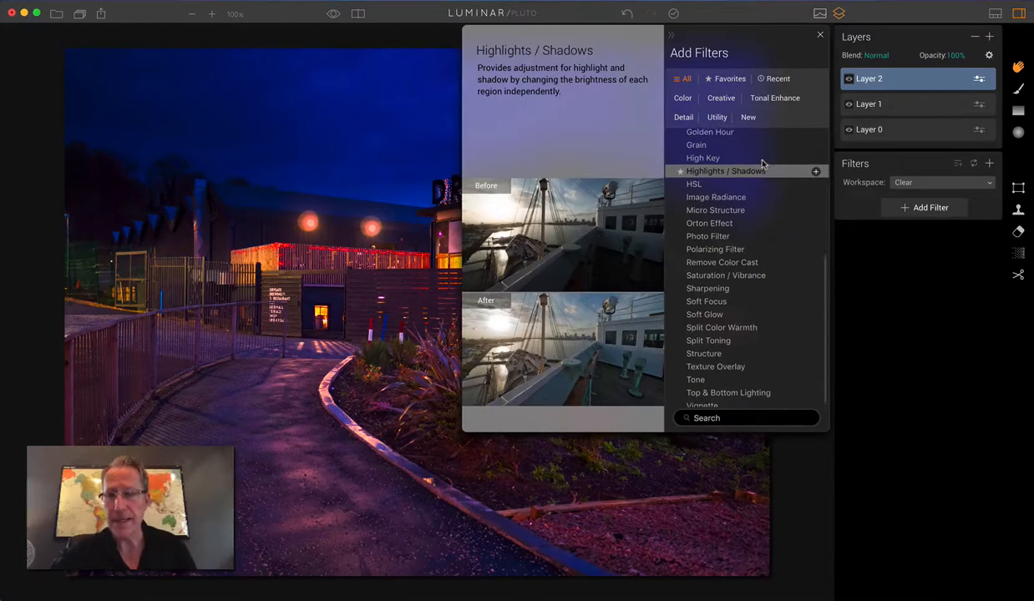
{"action": "scroll", "coordinate": [760, 179], "scroll_direction": "up", "scroll_amount": 1}
{"action": "left_click", "coordinate": [759, 190]}
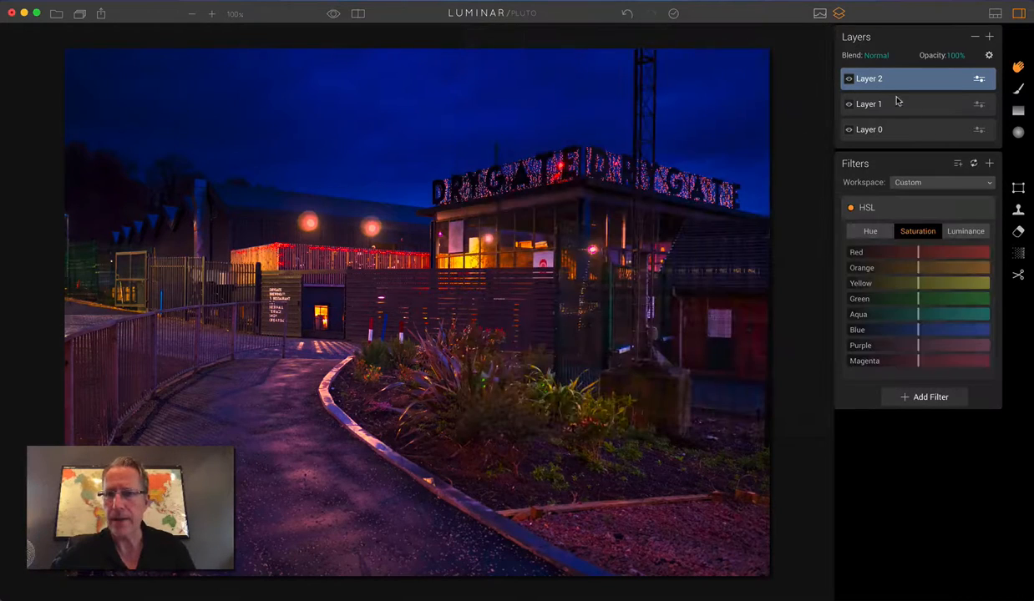
Add a Vignette filter to Layer 2 below the HSL filter
{"action": "left_click", "coordinate": [922, 397]}
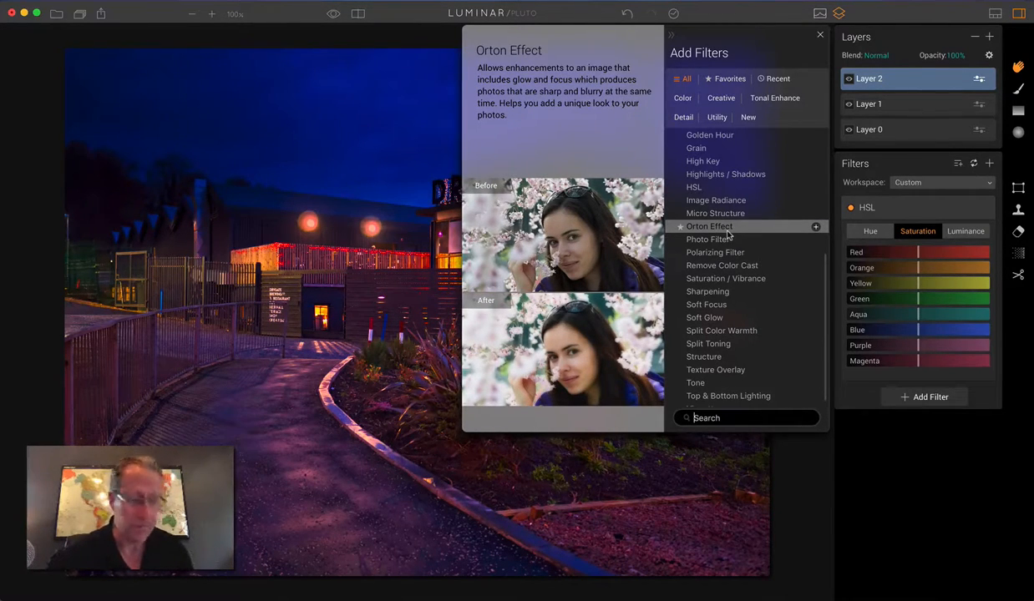
{"action": "scroll", "coordinate": [727, 230], "scroll_direction": "down", "scroll_amount": 1}
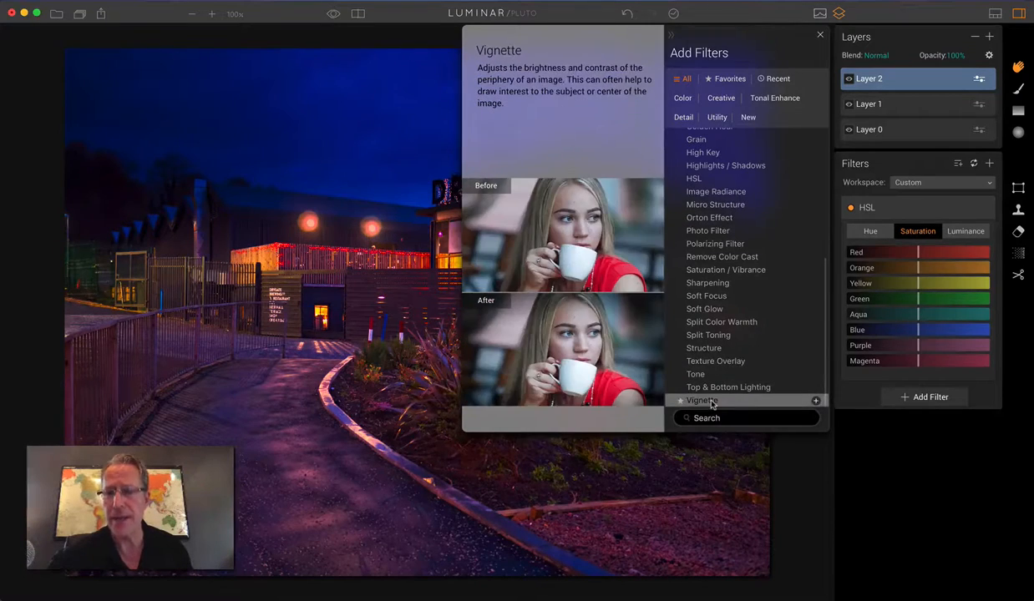
{"action": "left_click", "coordinate": [711, 402]}
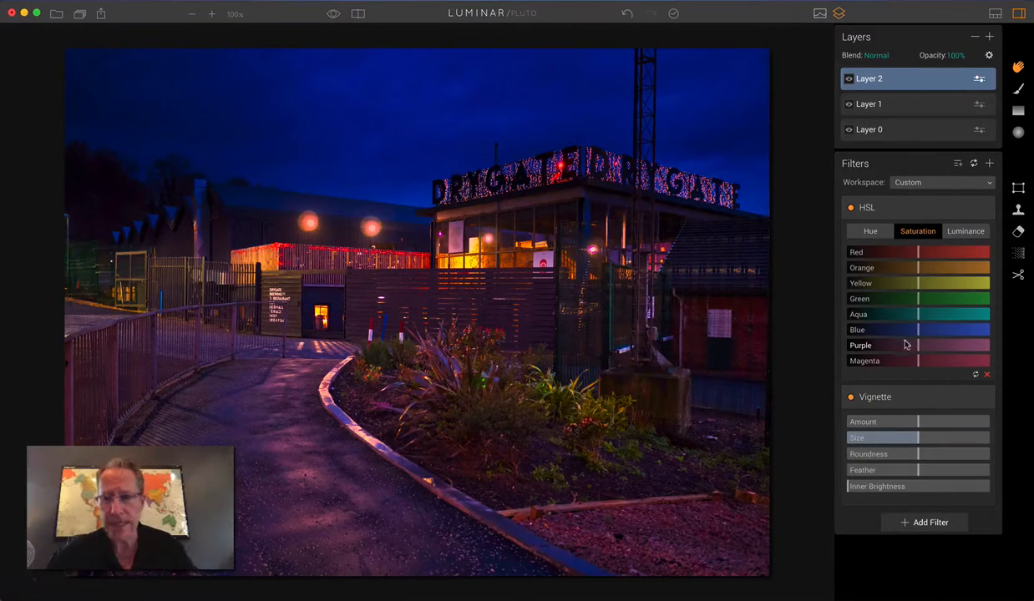
Set HSL saturation to Red 12, Blue -16 and Purple -25, and HSL luminance to Blue -32, Purple -16 and Magenta -11
{"action": "left_click_drag", "start_coordinate": [915, 349], "coordinate": [877, 331]}
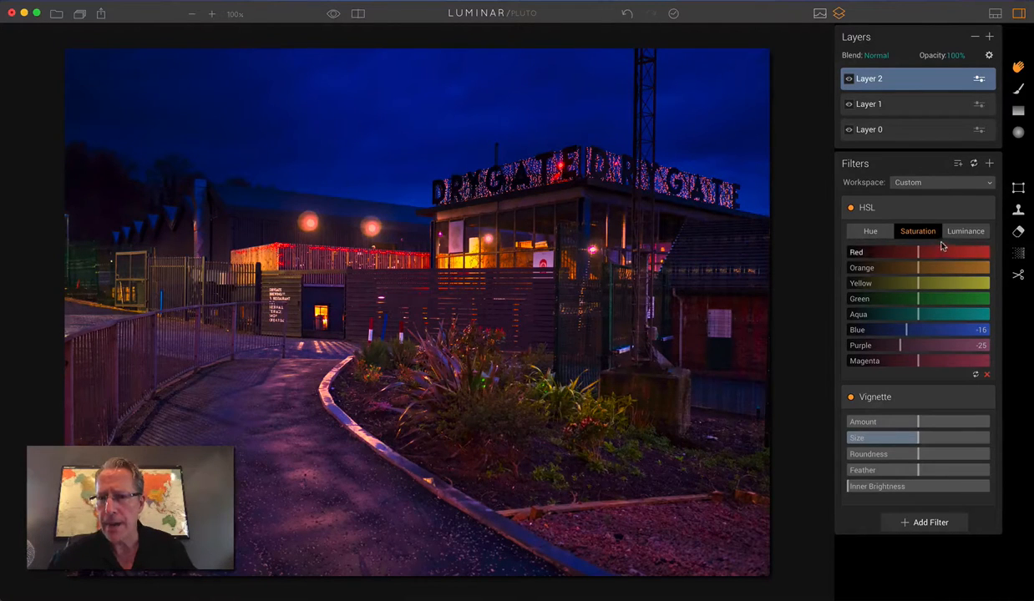
{"action": "left_click_drag", "start_coordinate": [888, 251], "coordinate": [898, 251]}
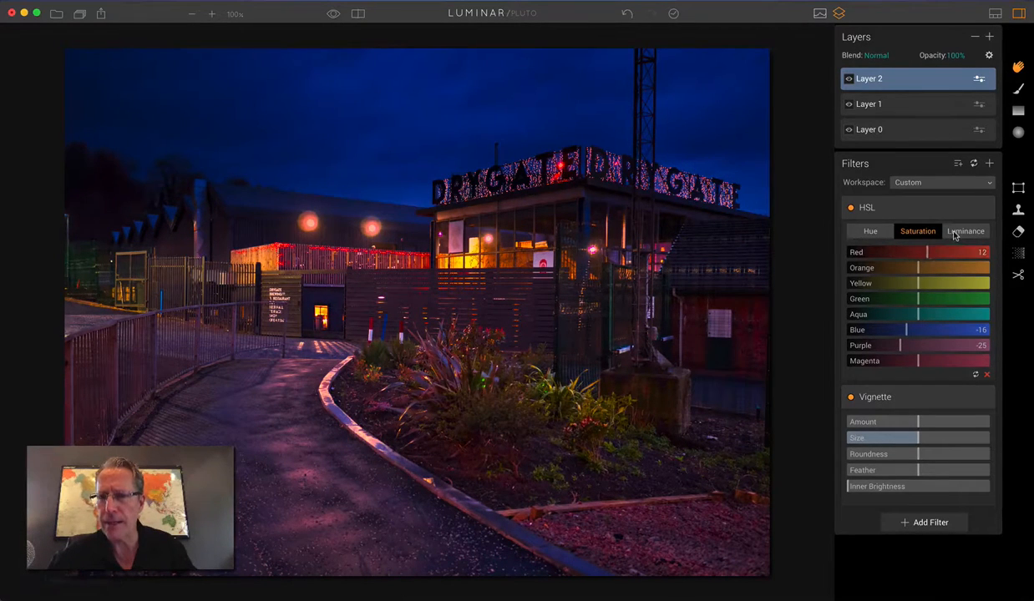
{"action": "left_click", "coordinate": [955, 235]}
{"action": "left_click_drag", "start_coordinate": [917, 329], "coordinate": [891, 330]}
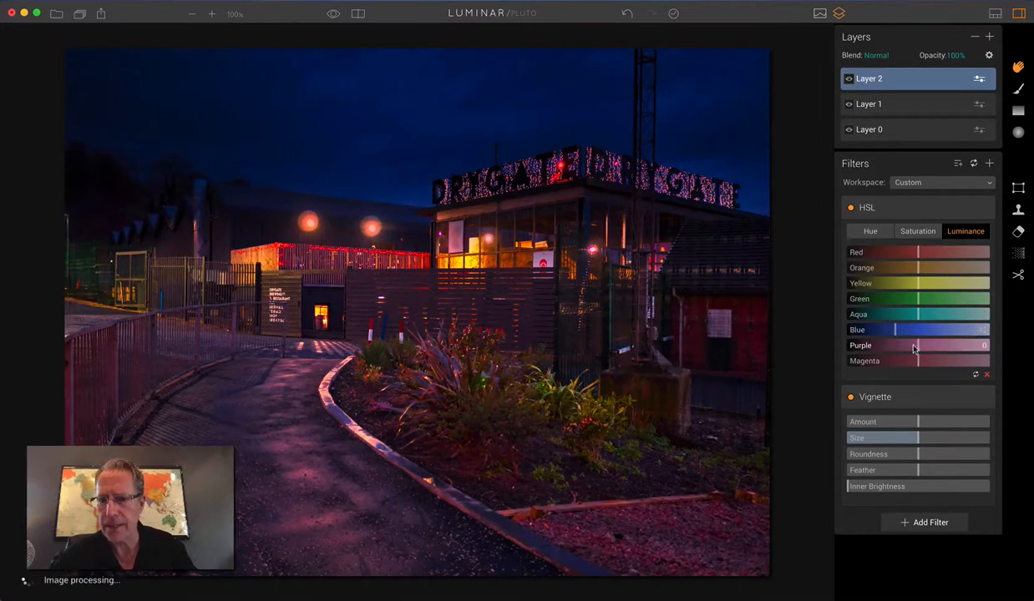
{"action": "left_click_drag", "start_coordinate": [916, 345], "coordinate": [880, 351]}
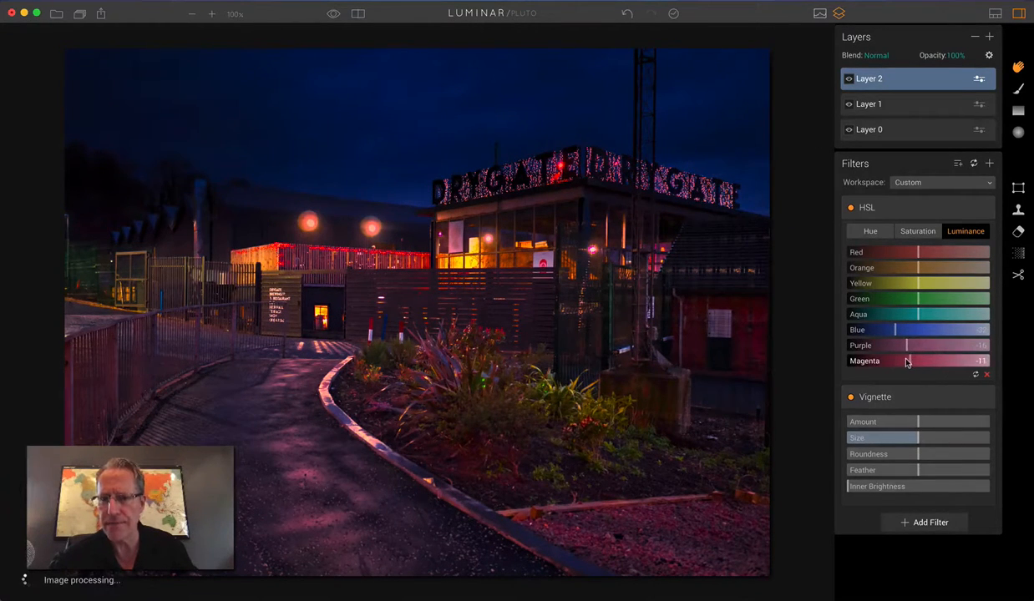
Lower the highlight end of Layer 1's red curve slightly and return to Layer 2
{"action": "left_click", "coordinate": [904, 104]}
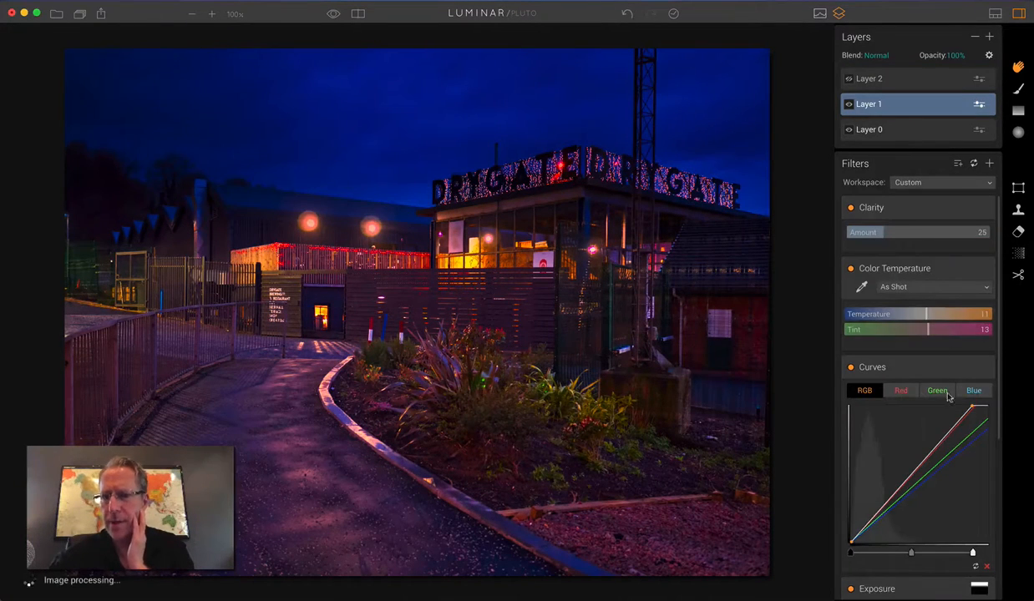
{"action": "left_click", "coordinate": [901, 391]}
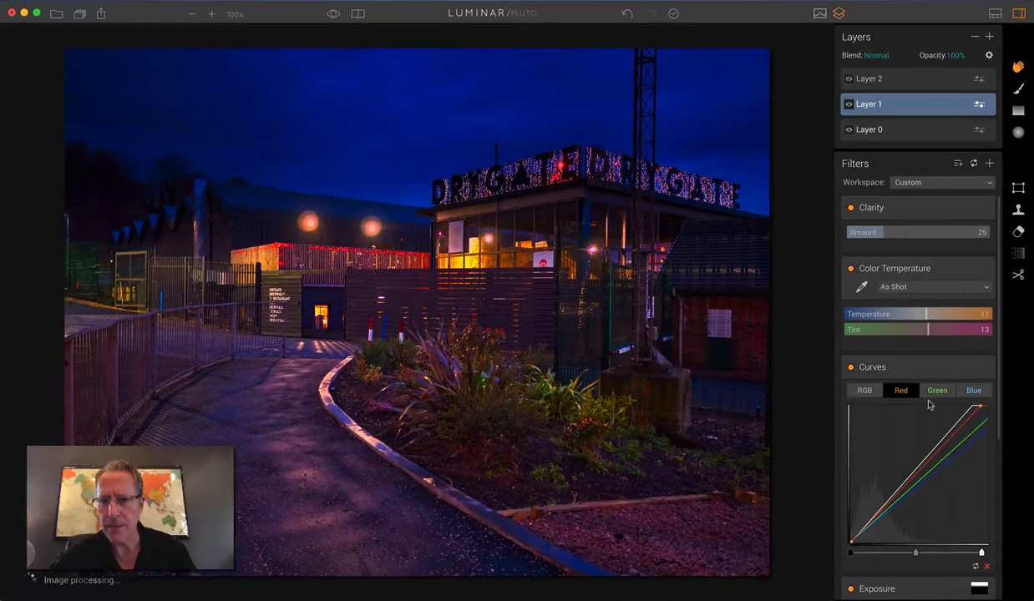
{"action": "left_click", "coordinate": [873, 79]}
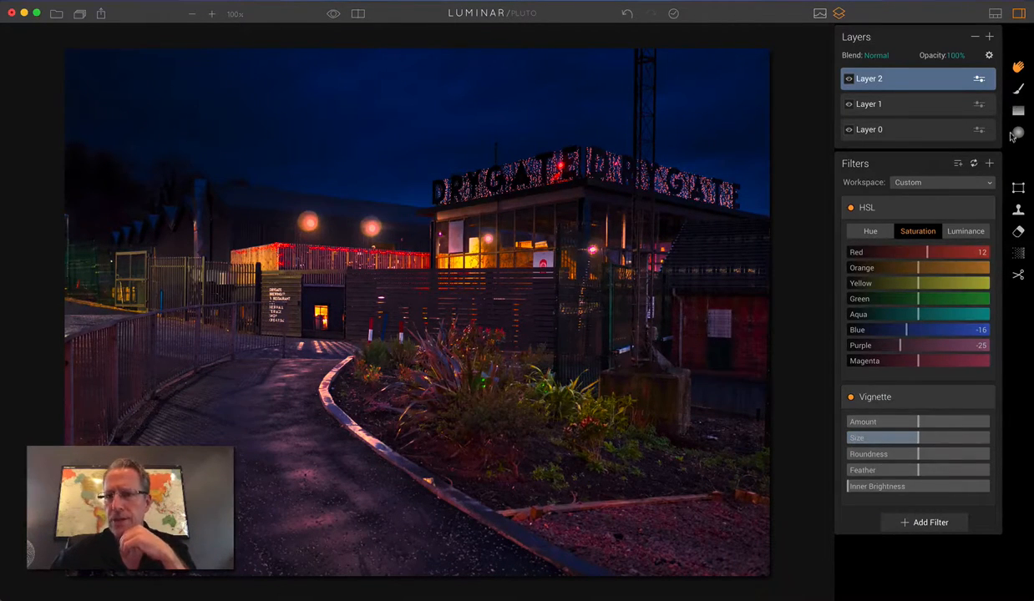
Add an Exposure filter to Layer 2 and set it to -0.95
{"action": "left_click", "coordinate": [918, 529]}
{"action": "left_click", "coordinate": [918, 529]}
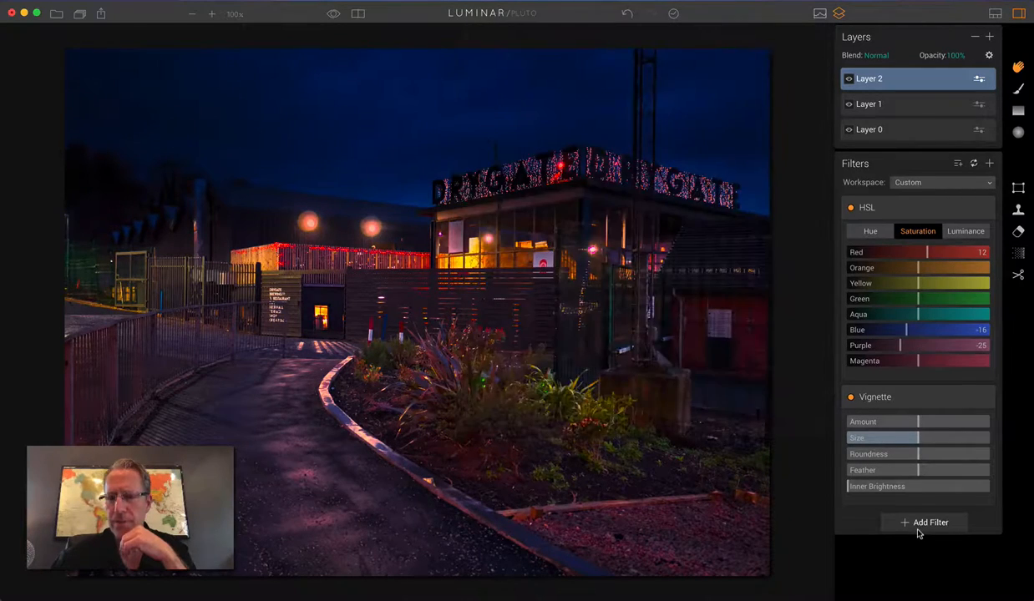
{"action": "left_click", "coordinate": [918, 531]}
{"action": "scroll", "coordinate": [708, 204], "scroll_direction": "up", "scroll_amount": 5}
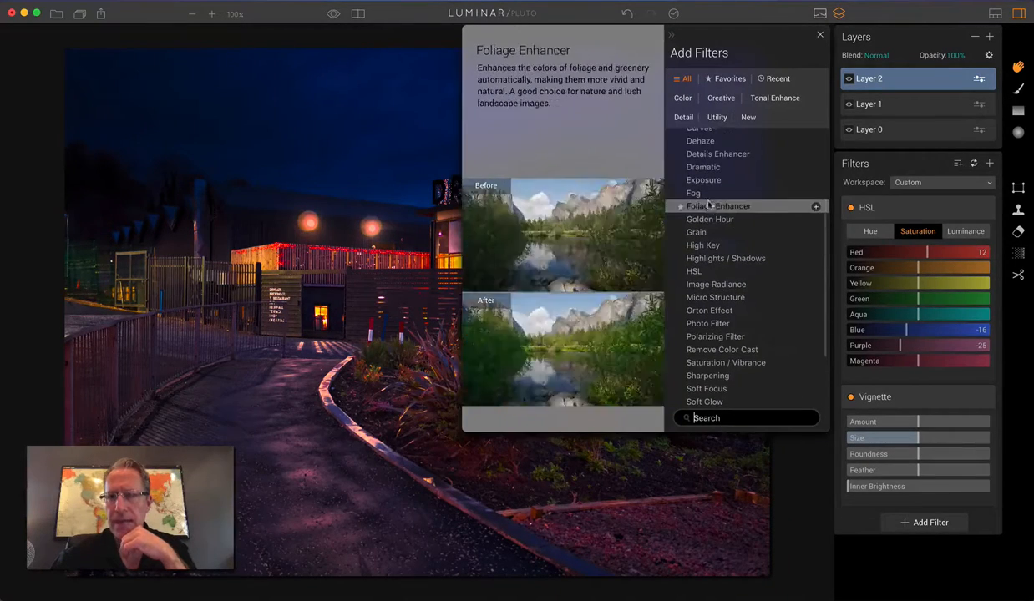
{"action": "left_click", "coordinate": [703, 179]}
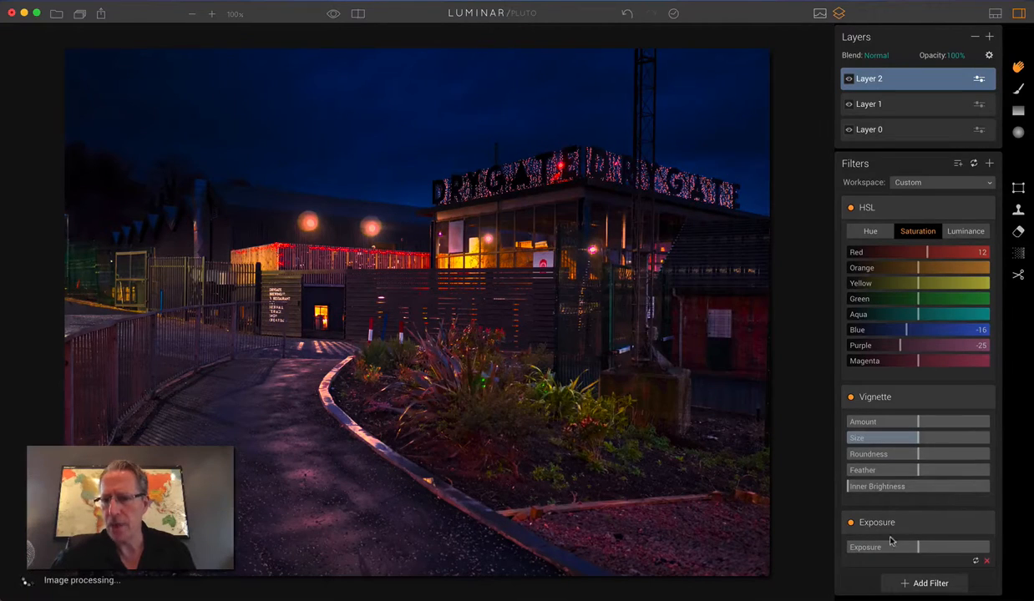
{"action": "left_click_drag", "start_coordinate": [890, 544], "coordinate": [903, 548]}
Restrict Layer 2's Exposure filter to the lower part of the photo with a gradient mask, setting Exposure to -0.51, and check its effect
{"action": "left_click", "coordinate": [1018, 111]}
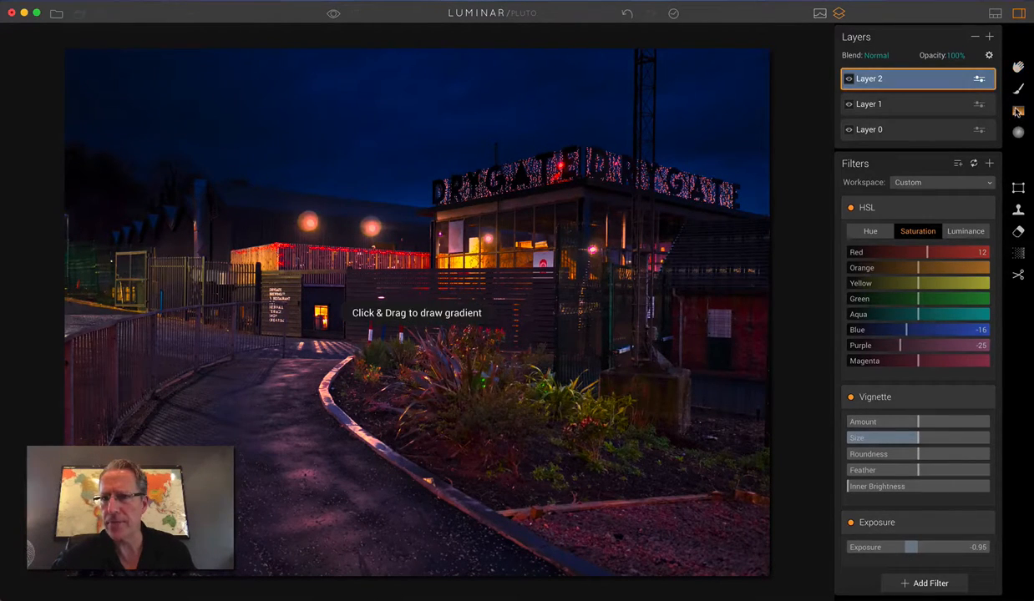
{"action": "left_click", "coordinate": [924, 518]}
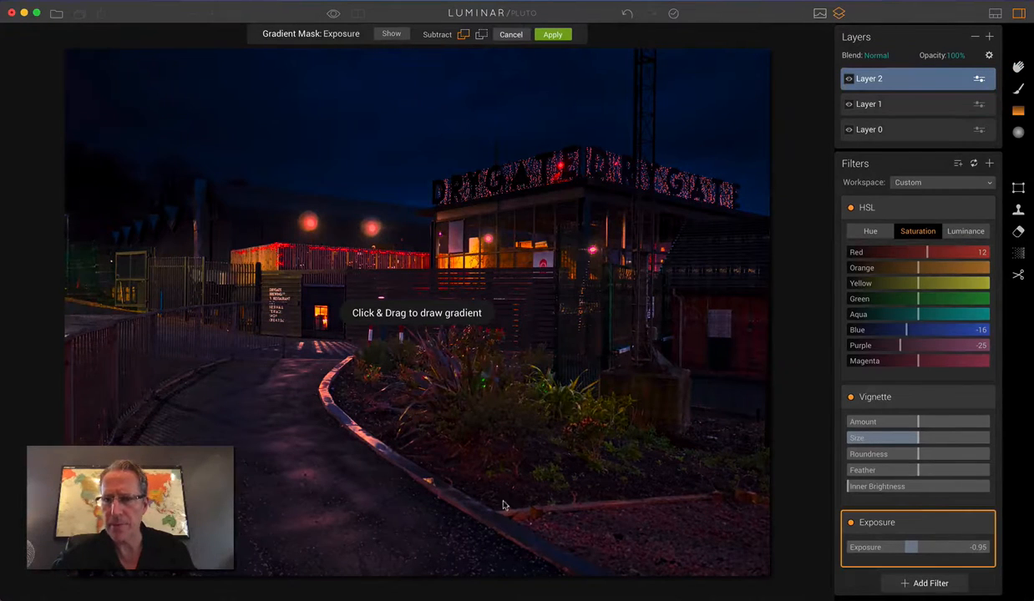
{"action": "left_click_drag", "start_coordinate": [409, 542], "coordinate": [407, 285]}
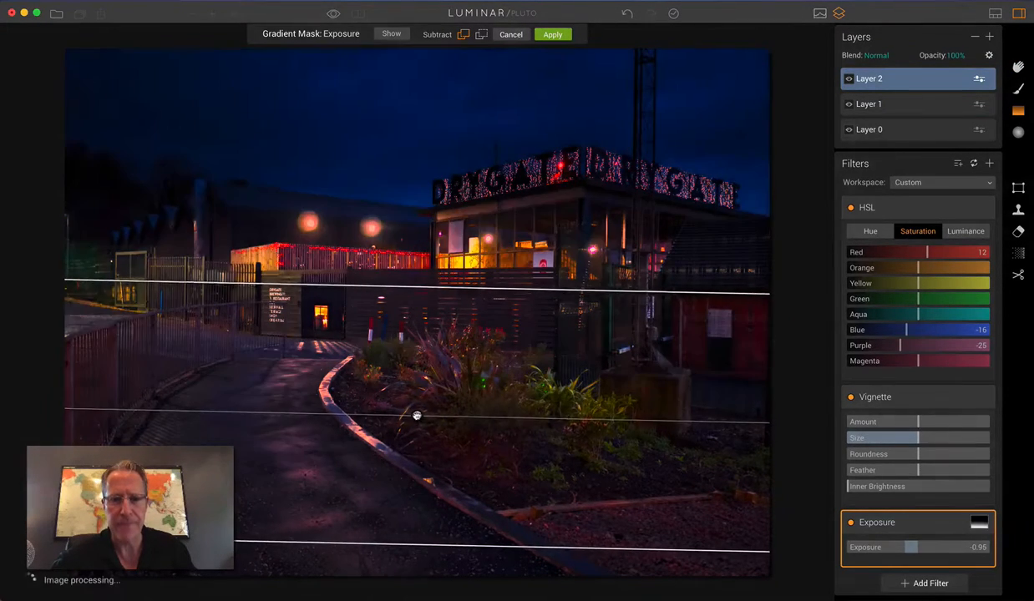
{"action": "mouse_move", "coordinate": [416, 415]}
{"action": "left_mouse_down"}
{"action": "mouse_move", "coordinate": [412, 403]}
{"action": "mouse_move", "coordinate": [404, 424]}
{"action": "mouse_move", "coordinate": [408, 411]}
{"action": "left_mouse_up"}
{"action": "left_click_drag", "start_coordinate": [526, 413], "coordinate": [505, 418]}
{"action": "left_click_drag", "start_coordinate": [411, 406], "coordinate": [419, 383]}
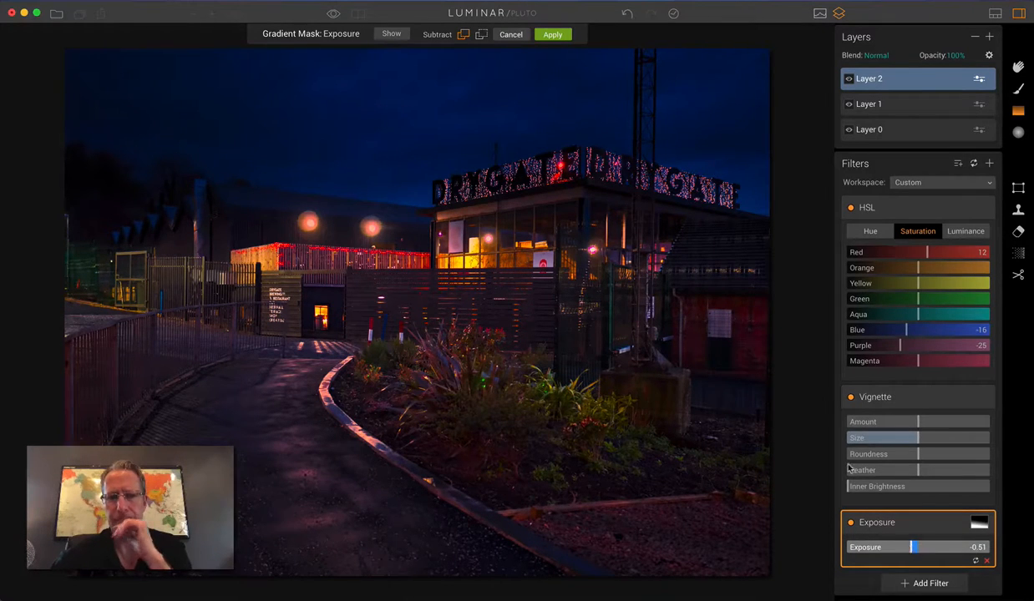
{"action": "left_click", "coordinate": [552, 34]}
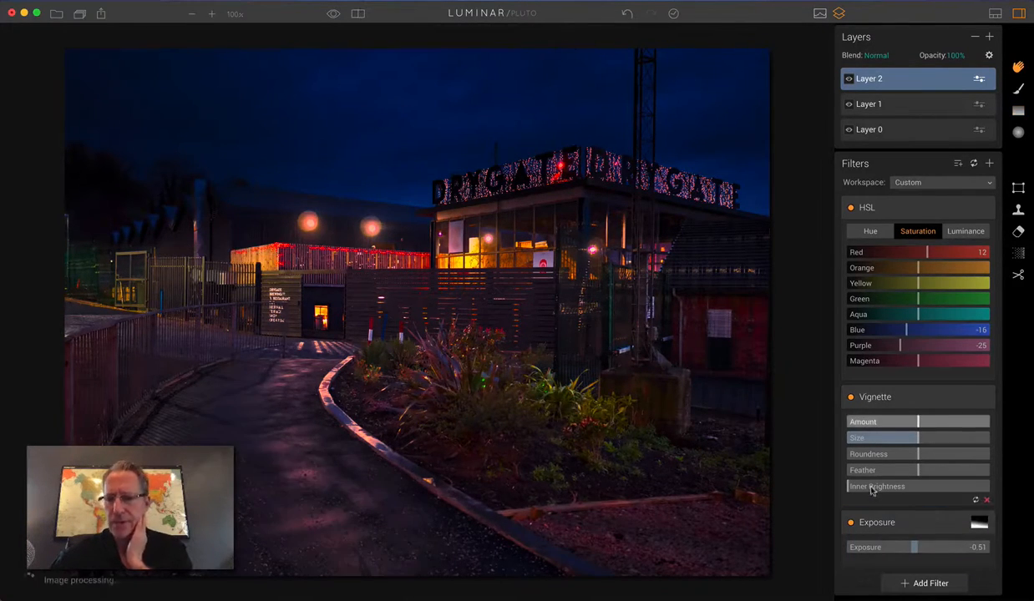
{"action": "left_click", "coordinate": [850, 524]}
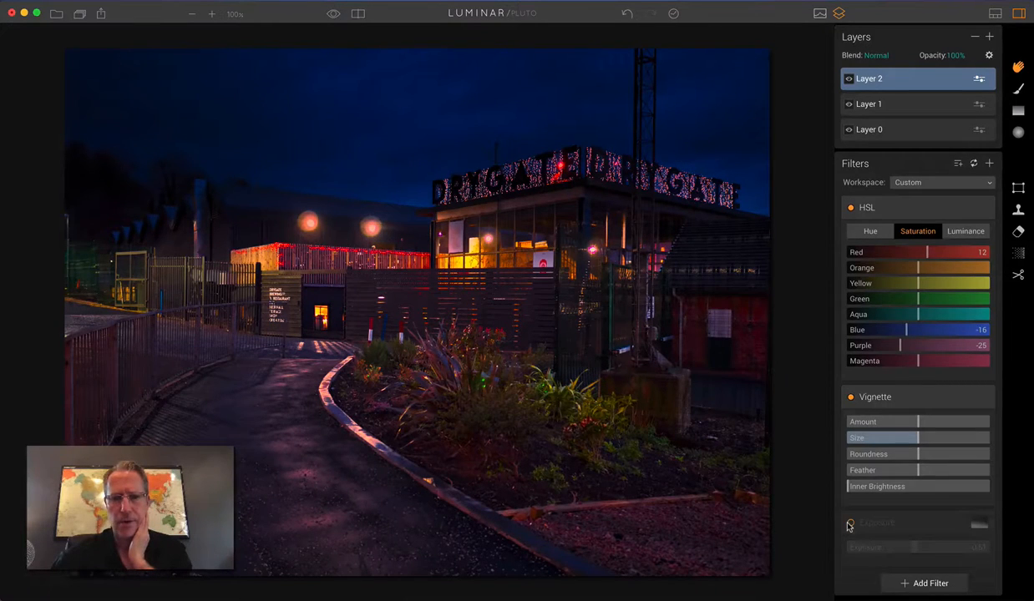
{"action": "left_click", "coordinate": [850, 524]}
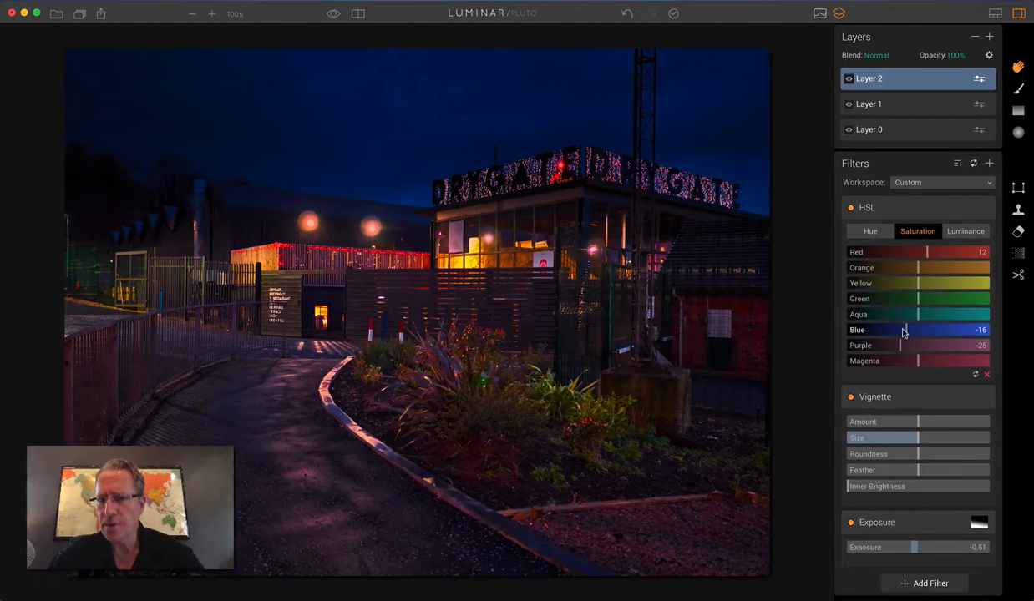
Set HSL saturation to Blue -43, Purple -33 and Magenta -12, and the Vignette to amount -48, size 34 and inner brightness 44
{"action": "left_click_drag", "start_coordinate": [902, 334], "coordinate": [882, 335]}
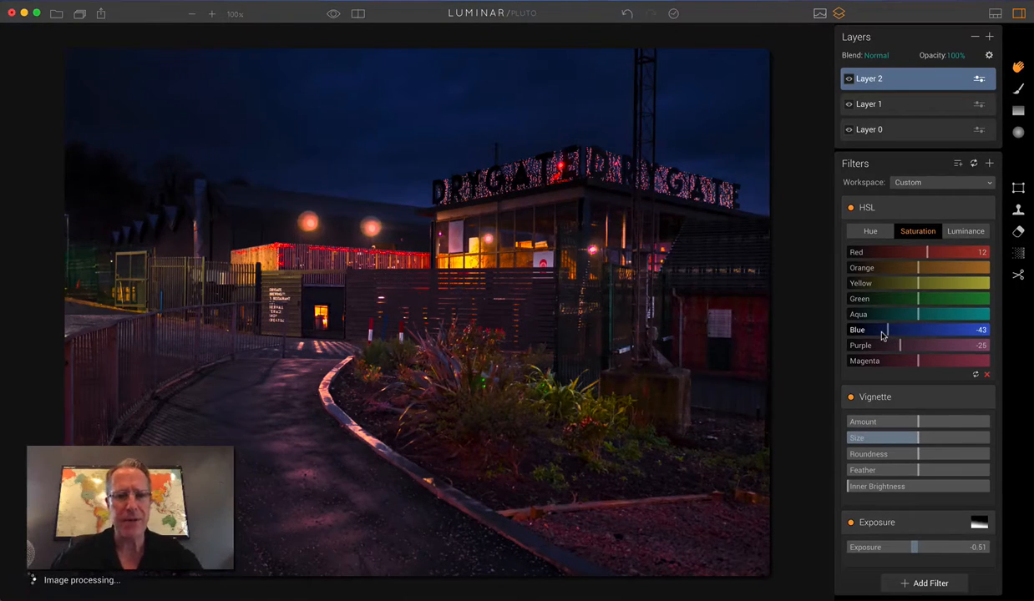
{"action": "left_click_drag", "start_coordinate": [894, 346], "coordinate": [903, 360]}
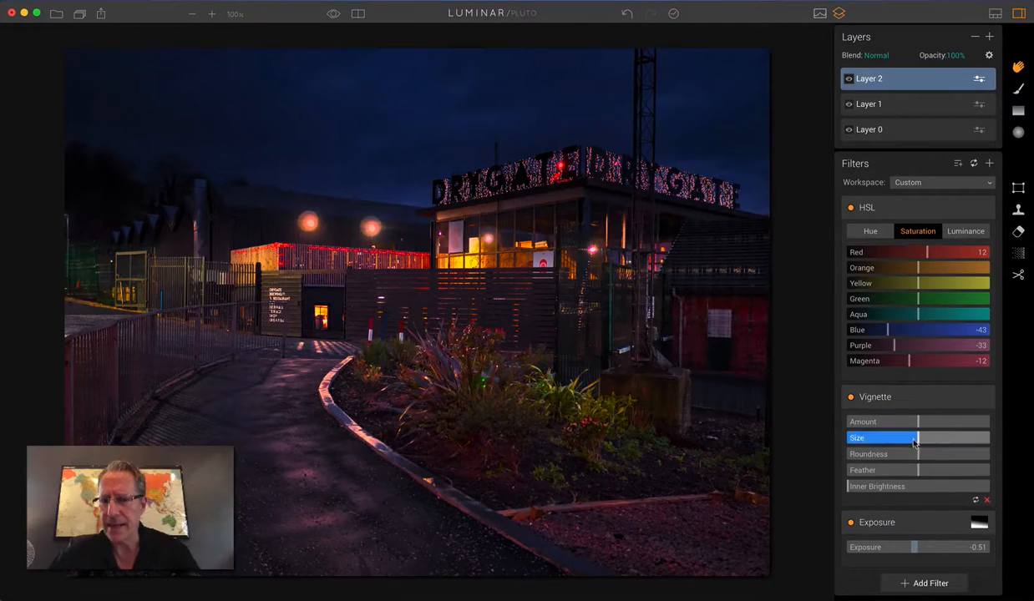
{"action": "left_click_drag", "start_coordinate": [918, 422], "coordinate": [878, 421]}
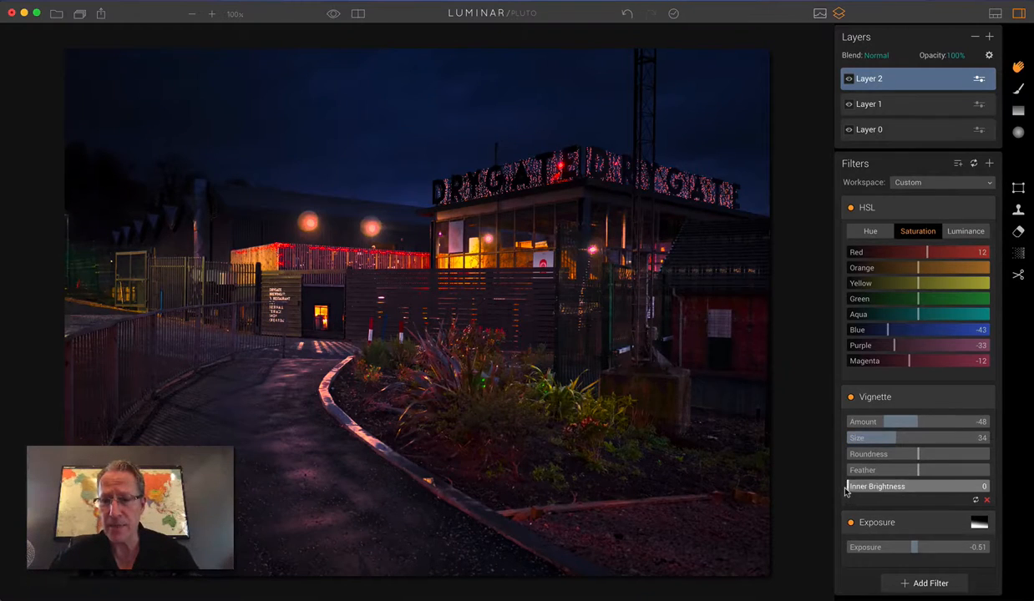
{"action": "left_click_drag", "start_coordinate": [845, 491], "coordinate": [907, 487]}
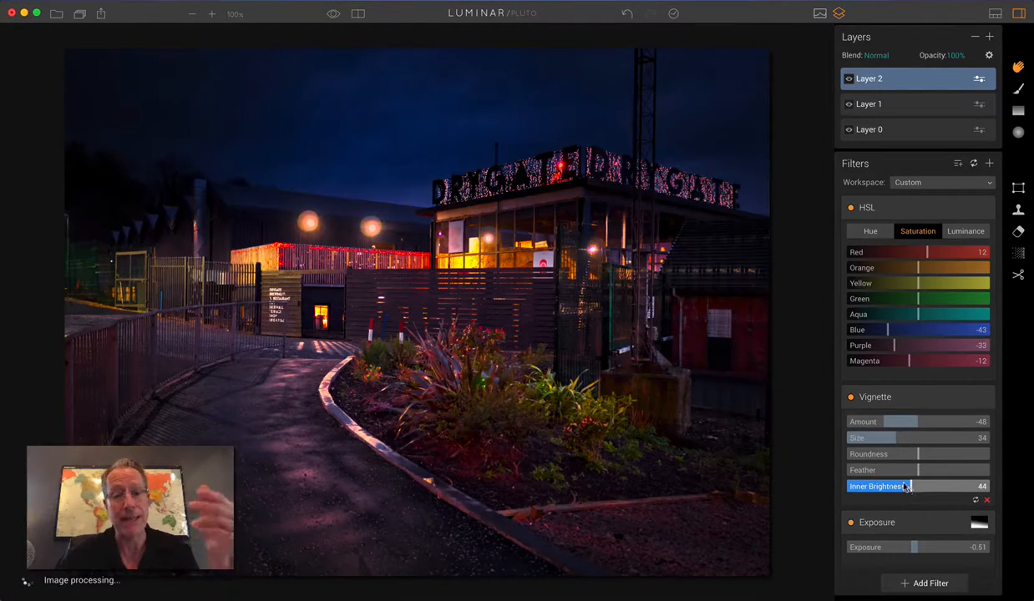
Compare the photo with Layer 2 hidden and shown, and check the edit against the original
{"action": "left_click", "coordinate": [847, 80]}
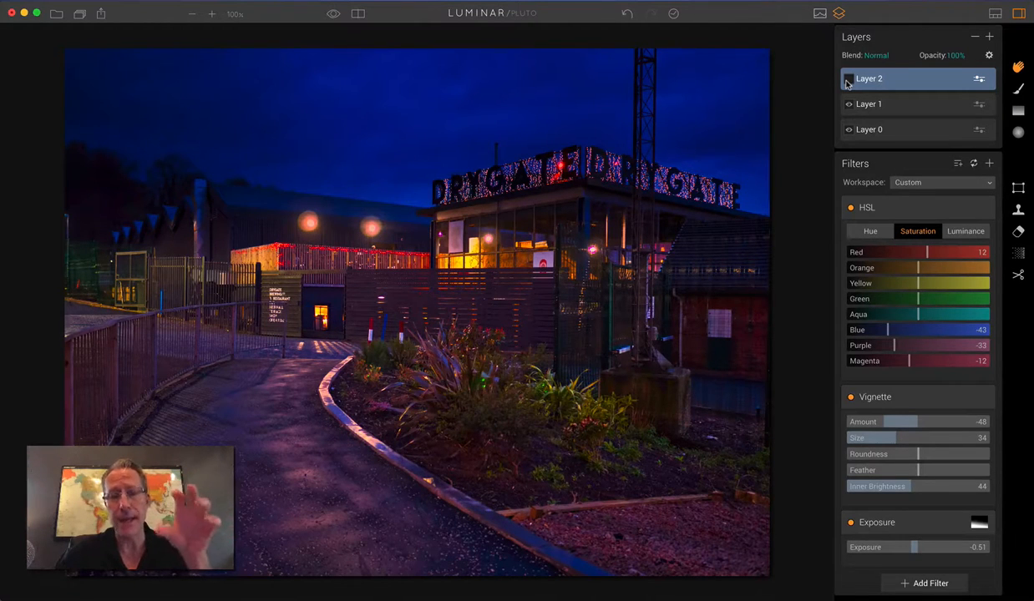
{"action": "left_click", "coordinate": [847, 80]}
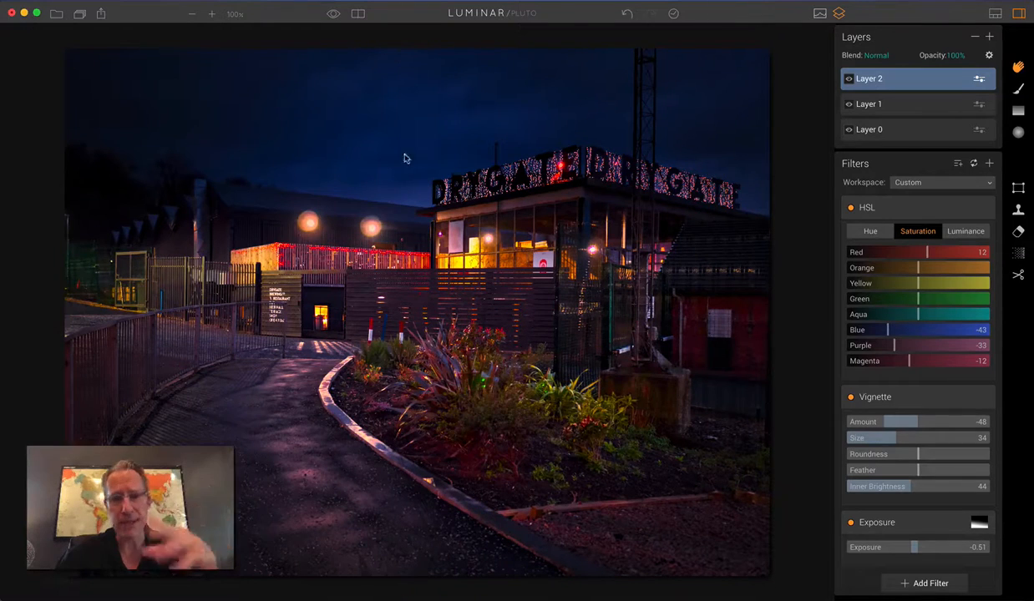
{"action": "left_click", "coordinate": [359, 14]}
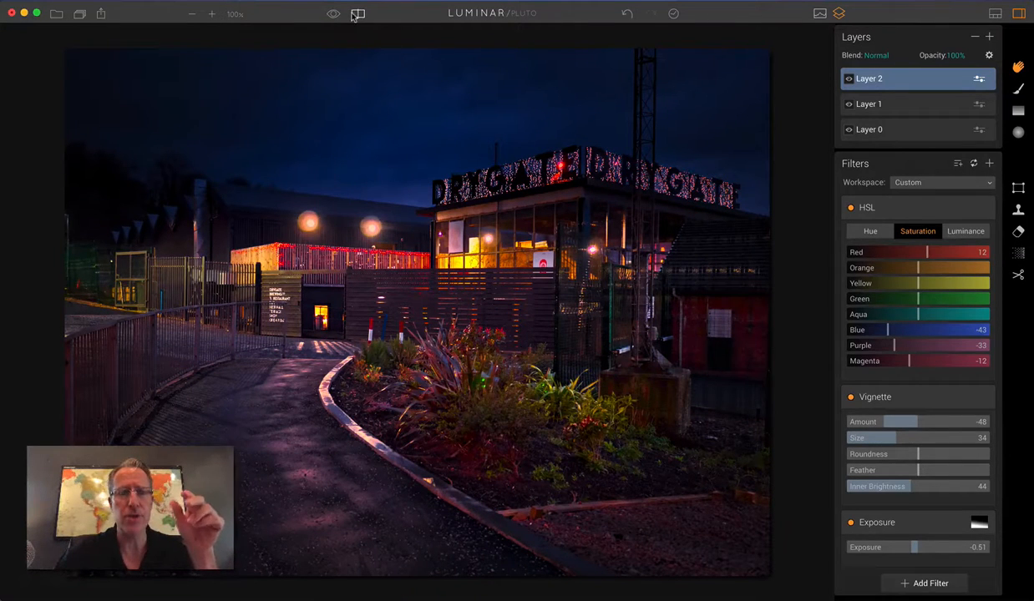
Sweep the before/after divider across the full photo to compare the edit with the original, and close the comparison
{"action": "left_click_drag", "start_coordinate": [340, 205], "coordinate": [833, 214]}
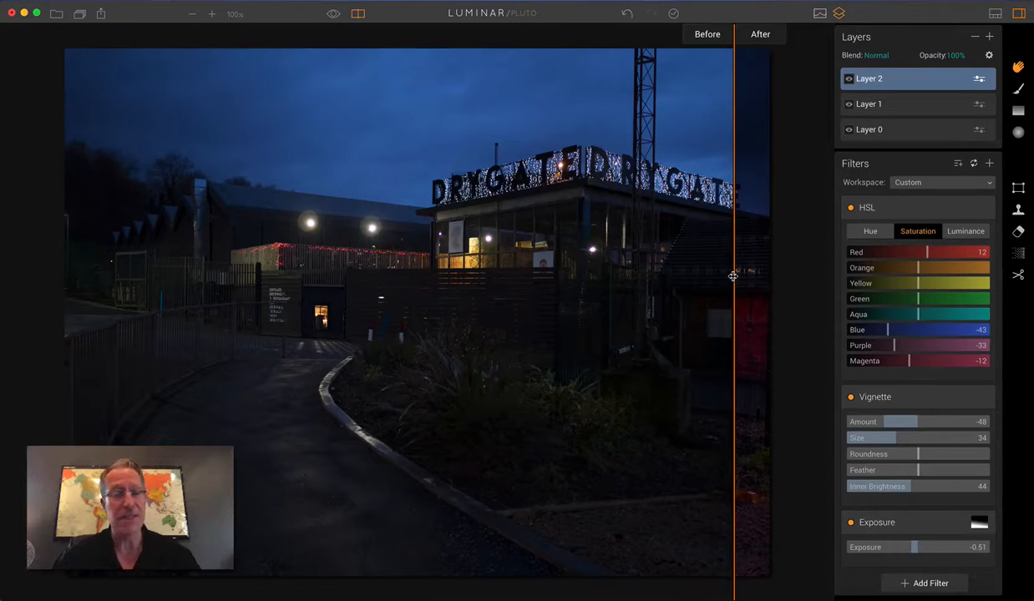
{"action": "left_click_drag", "start_coordinate": [732, 276], "coordinate": [100, 277]}
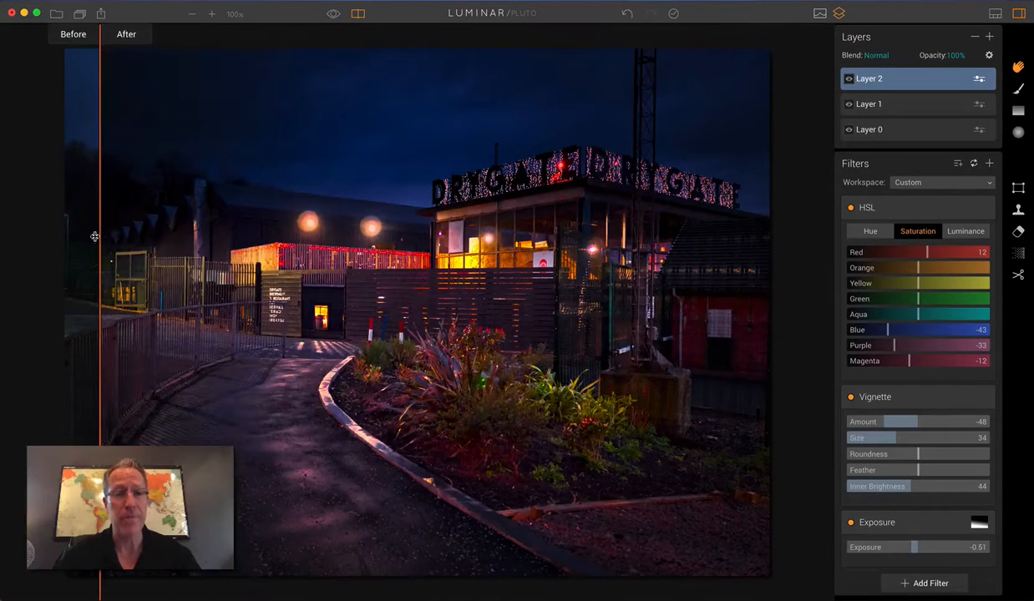
{"action": "left_click", "coordinate": [356, 15]}
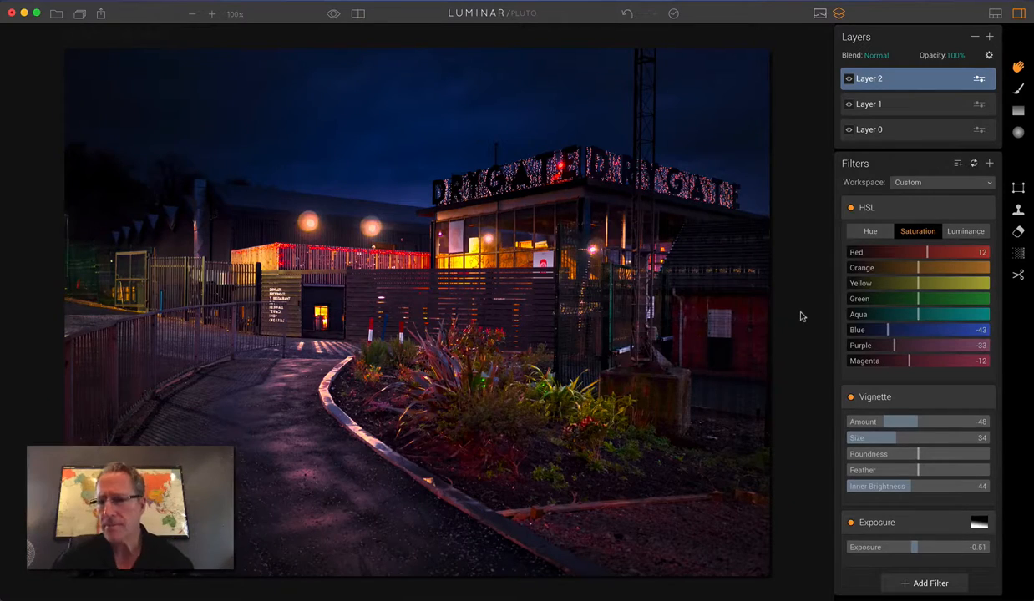
Set Layer 2's HSL Purple saturation to -41 and add a Saturation / Vibrance filter with Saturation -19 and Vibrance 25
{"action": "left_click", "coordinate": [885, 345]}
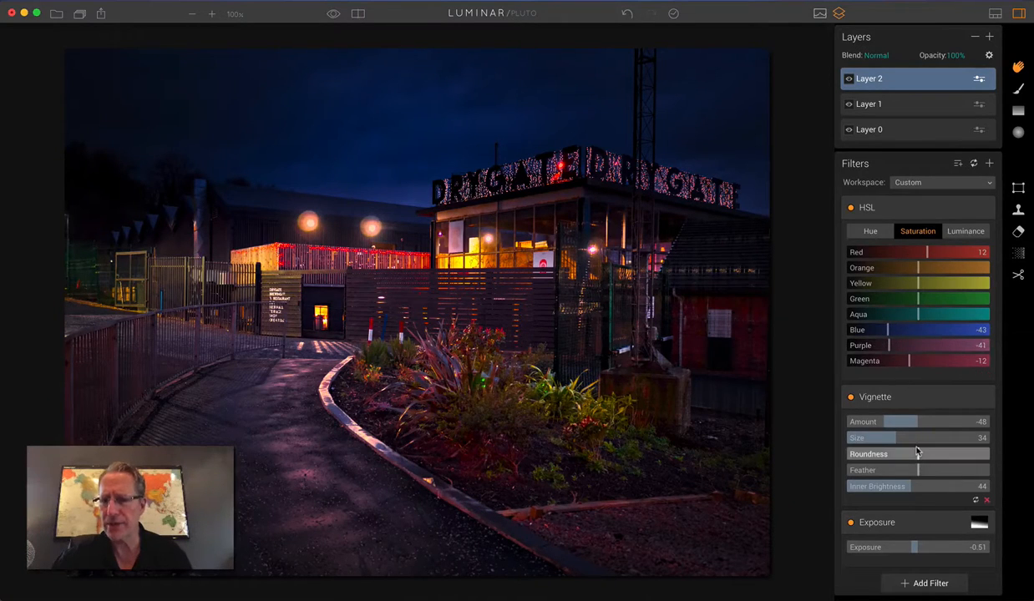
{"action": "left_click", "coordinate": [926, 583]}
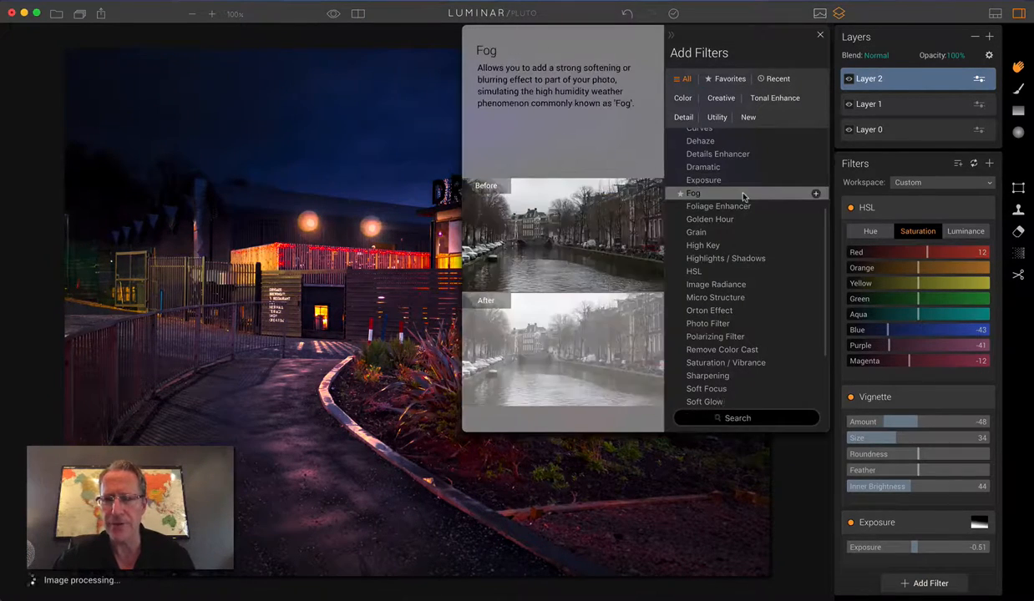
{"action": "left_click", "coordinate": [735, 362]}
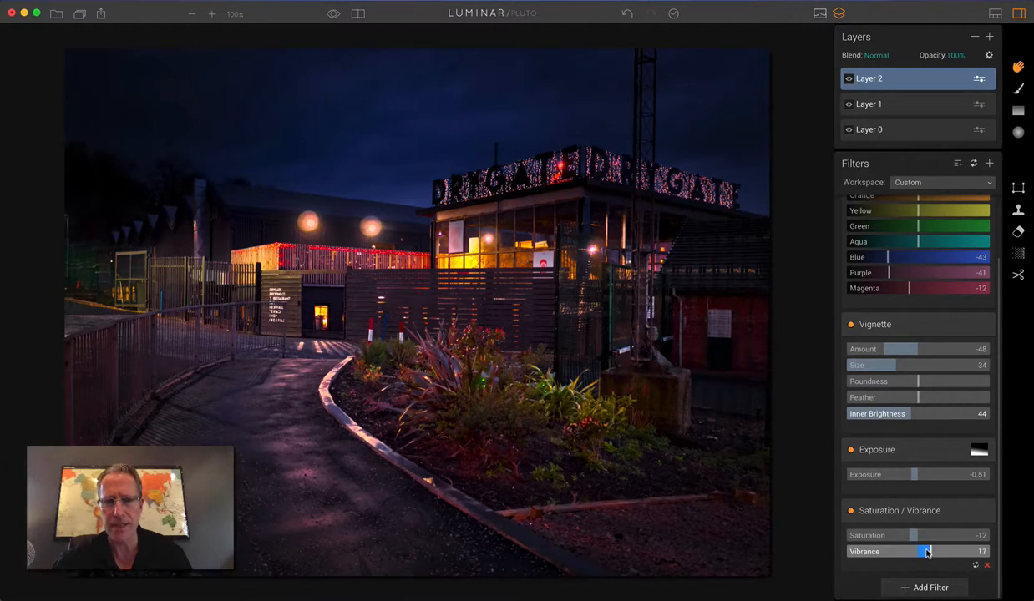
{"action": "left_click_drag", "start_coordinate": [933, 551], "coordinate": [937, 552]}
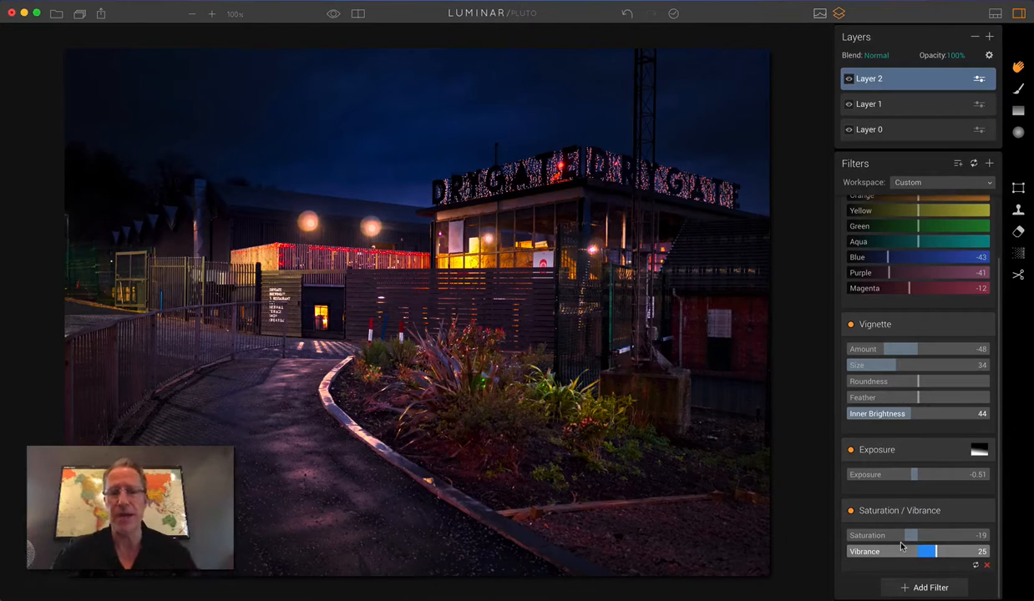
Check the Saturation / Vibrance filter's effect by disabling and re-enabling it, and set its Saturation to -31
{"action": "left_click", "coordinate": [849, 511]}
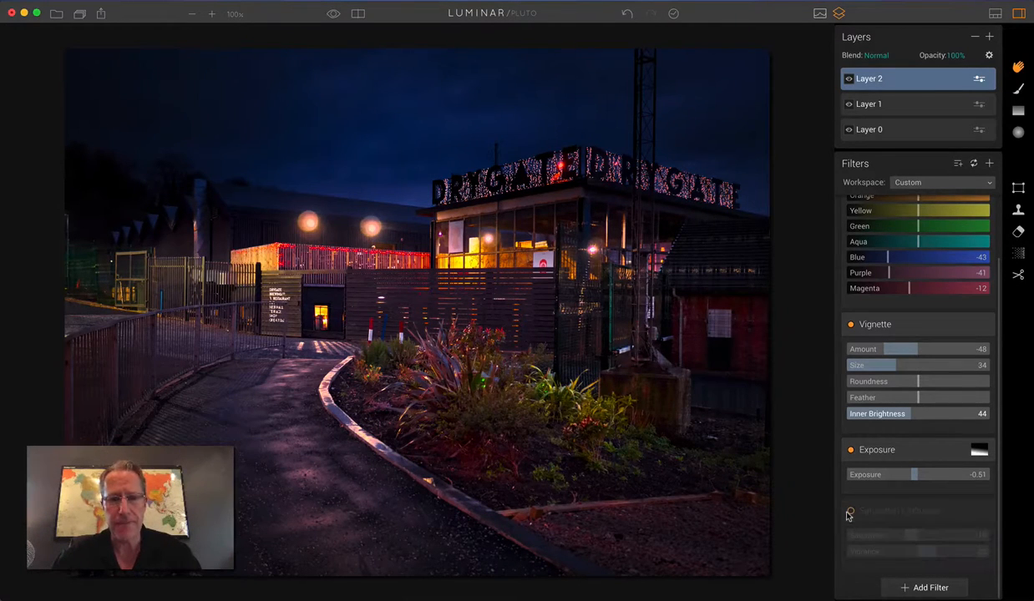
{"action": "left_click", "coordinate": [849, 512]}
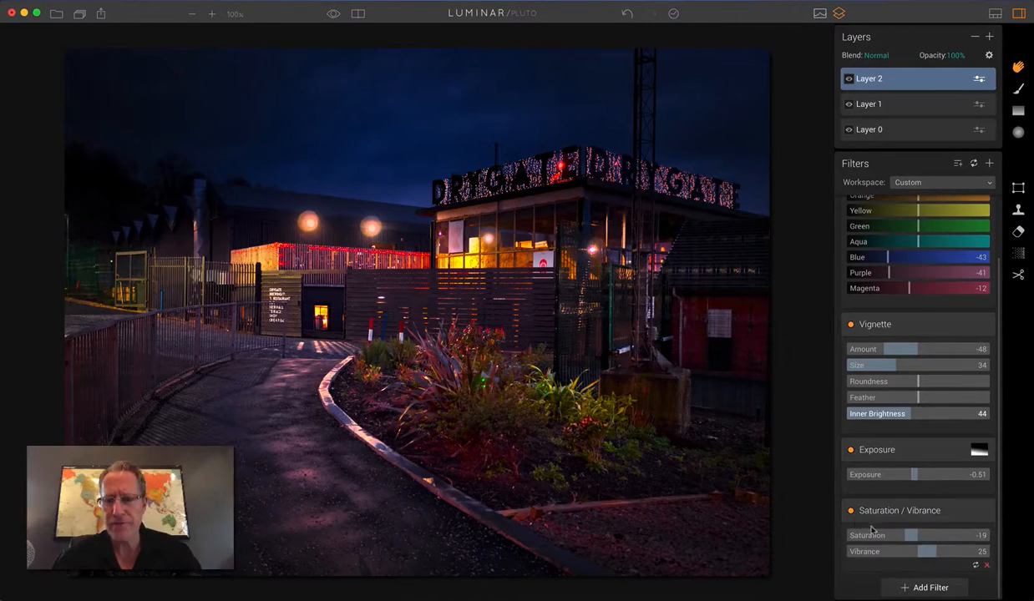
{"action": "left_click_drag", "start_coordinate": [897, 537], "coordinate": [892, 537]}
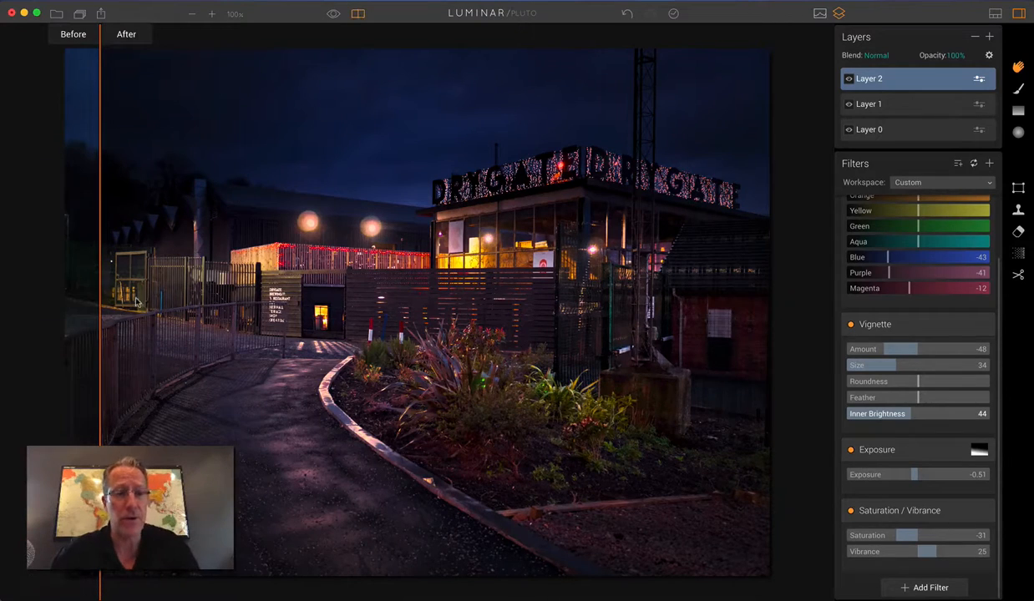
Compare the desaturated edit with the original in the split before/after view, examining the sky, building and path
{"action": "left_click_drag", "start_coordinate": [106, 293], "coordinate": [592, 242]}
{"action": "left_click_drag", "start_coordinate": [500, 223], "coordinate": [233, 194]}
{"action": "left_click", "coordinate": [356, 13]}
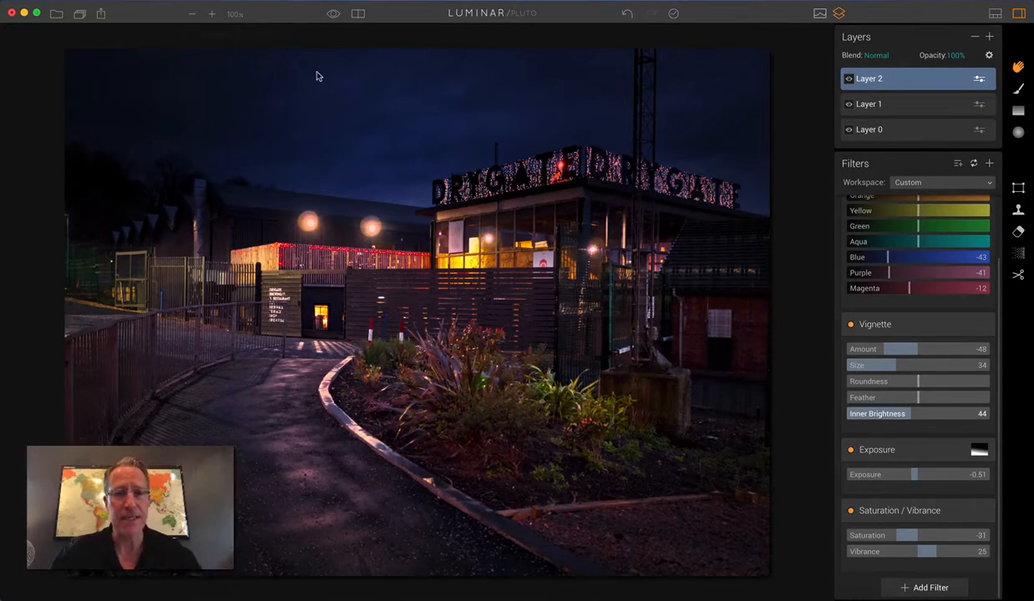
{"action": "left_click", "coordinate": [357, 14]}
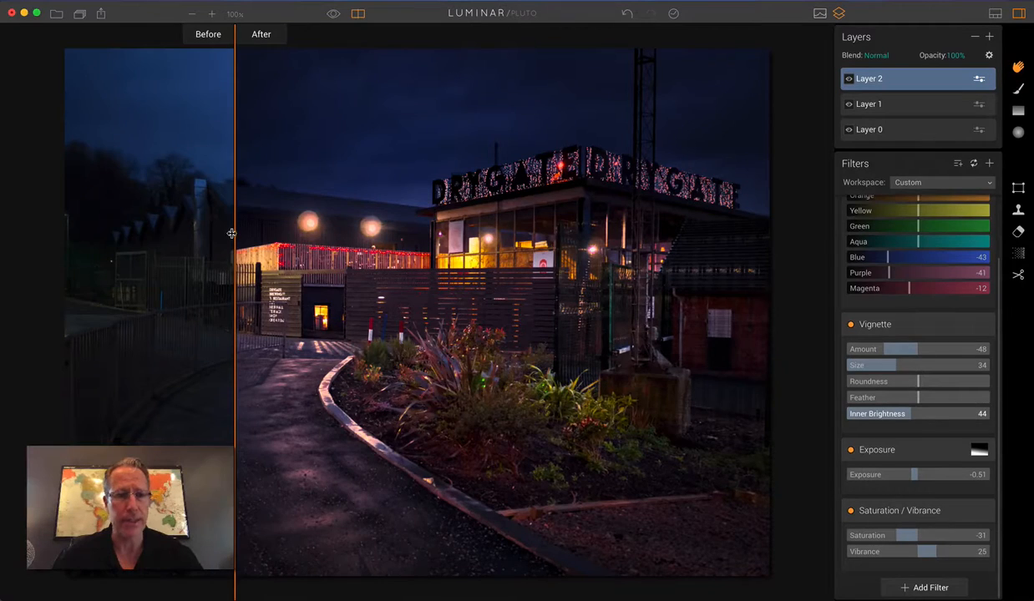
{"action": "left_click_drag", "start_coordinate": [227, 226], "coordinate": [319, 221]}
{"action": "left_click_drag", "start_coordinate": [254, 215], "coordinate": [280, 191]}
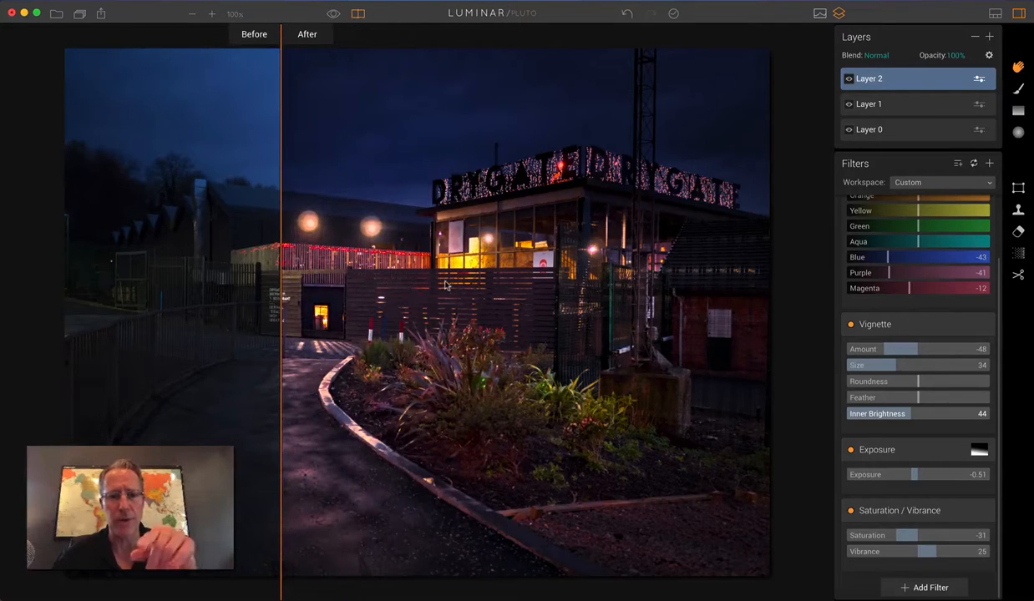
{"action": "left_click", "coordinate": [354, 14]}
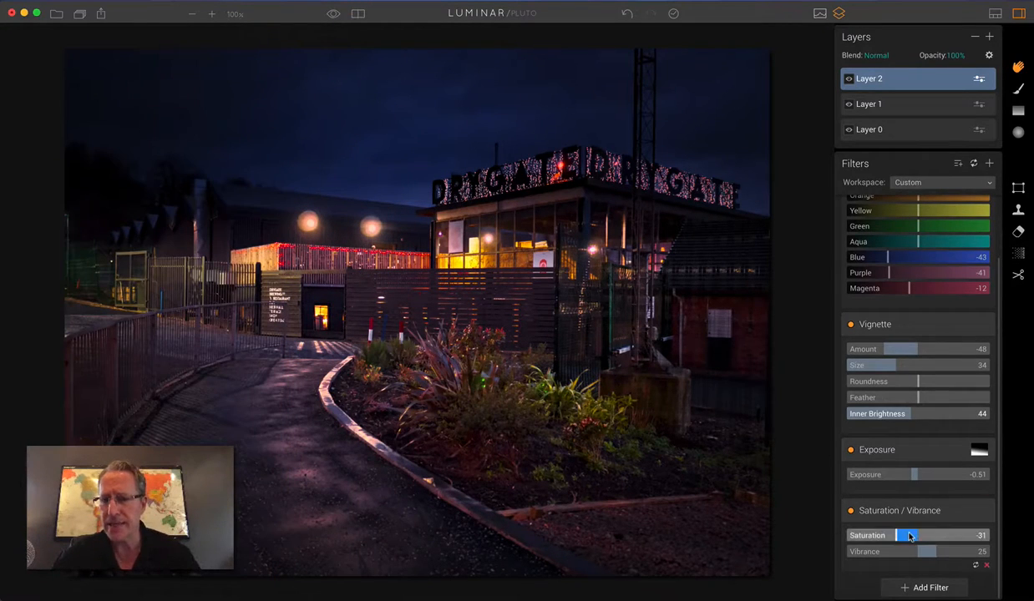
Set the Vignette amount to -60 and size to 22, and compare the result with the original photo
{"action": "left_click_drag", "start_coordinate": [883, 349], "coordinate": [873, 355]}
{"action": "mouse_move", "coordinate": [874, 365]}
{"action": "left_mouse_down"}
{"action": "mouse_move", "coordinate": [856, 365]}
{"action": "mouse_move", "coordinate": [875, 365]}
{"action": "left_mouse_up"}
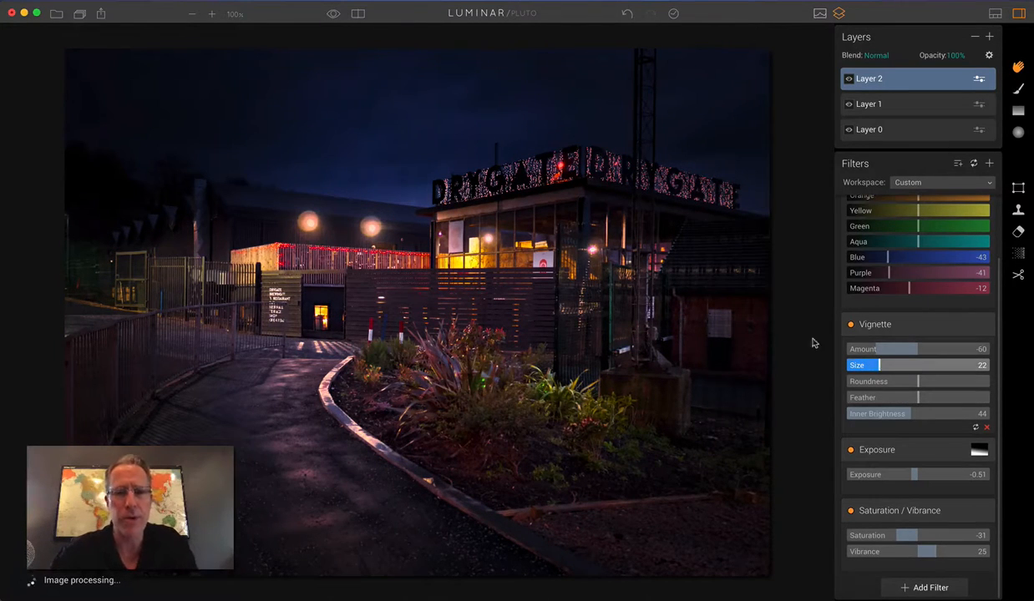
{"action": "left_click", "coordinate": [356, 13]}
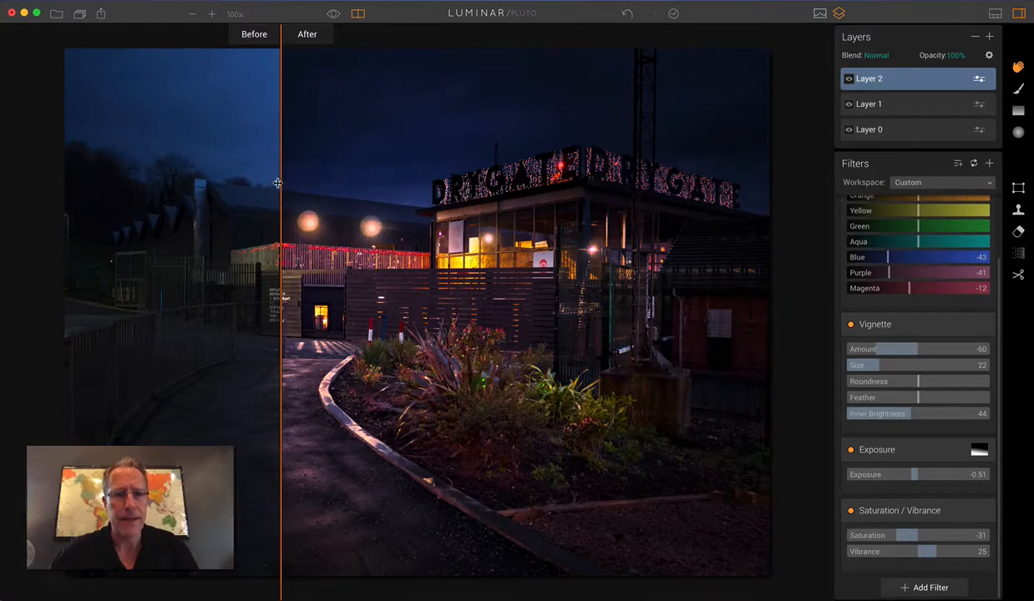
{"action": "left_click_drag", "start_coordinate": [278, 182], "coordinate": [97, 188]}
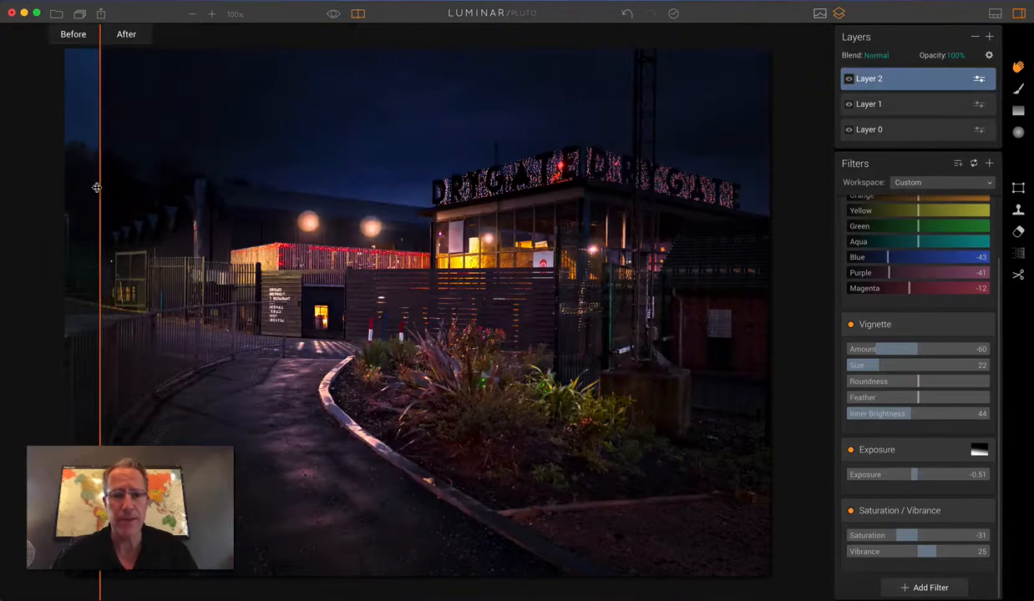
{"action": "left_click", "coordinate": [357, 12]}
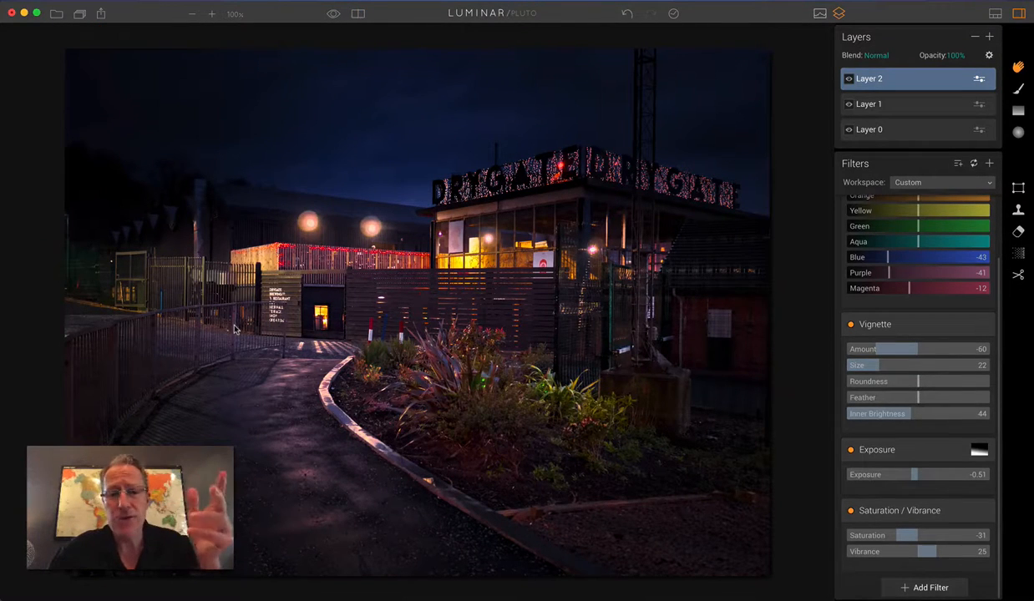